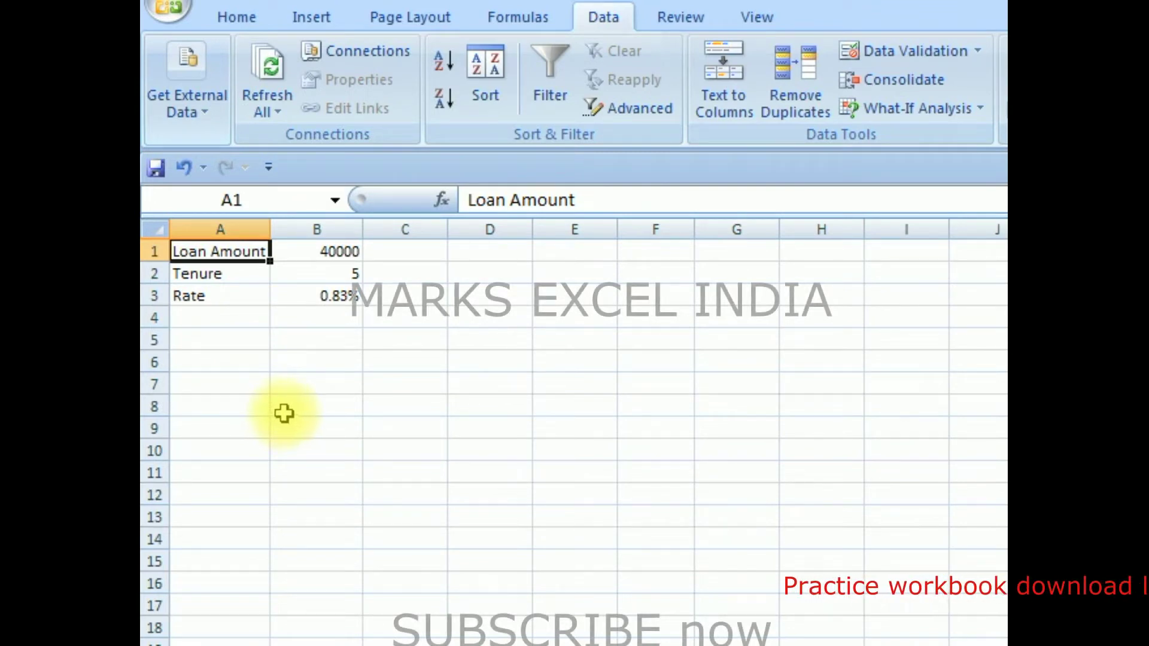
# Review the inputs: loan amount 40000 in B1, tenure 5 in B2, monthly rate formula in B3
pyautogui.click(305, 386)
pyautogui.click(242, 265)
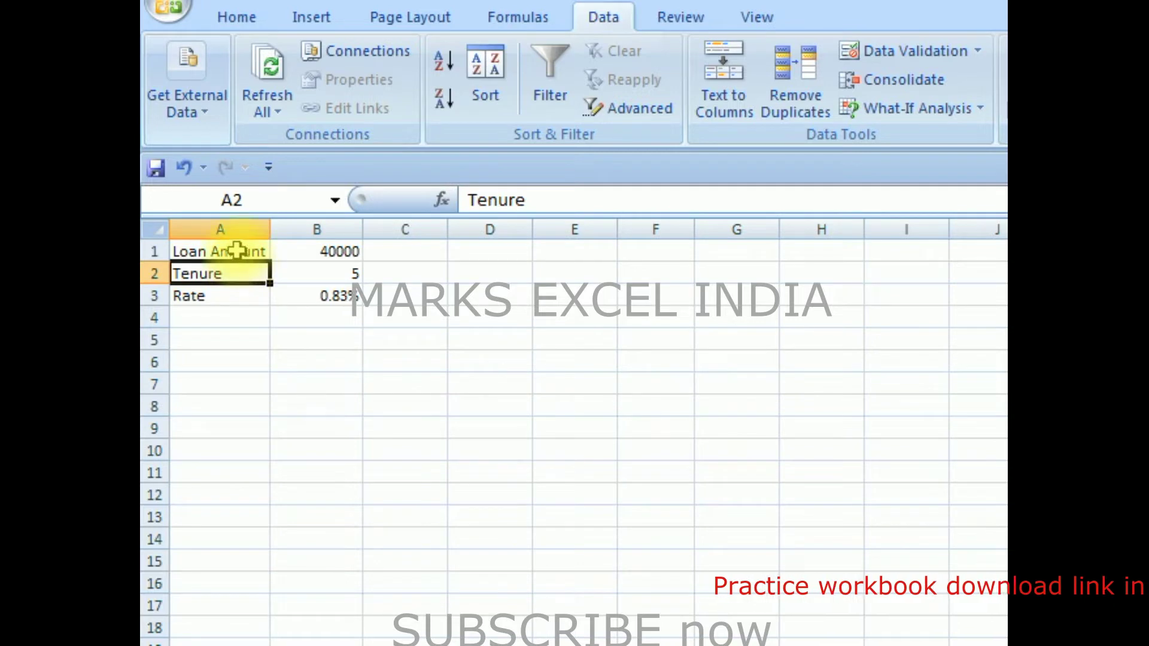
pyautogui.moveTo(235, 250); pyautogui.dragTo(233, 290)
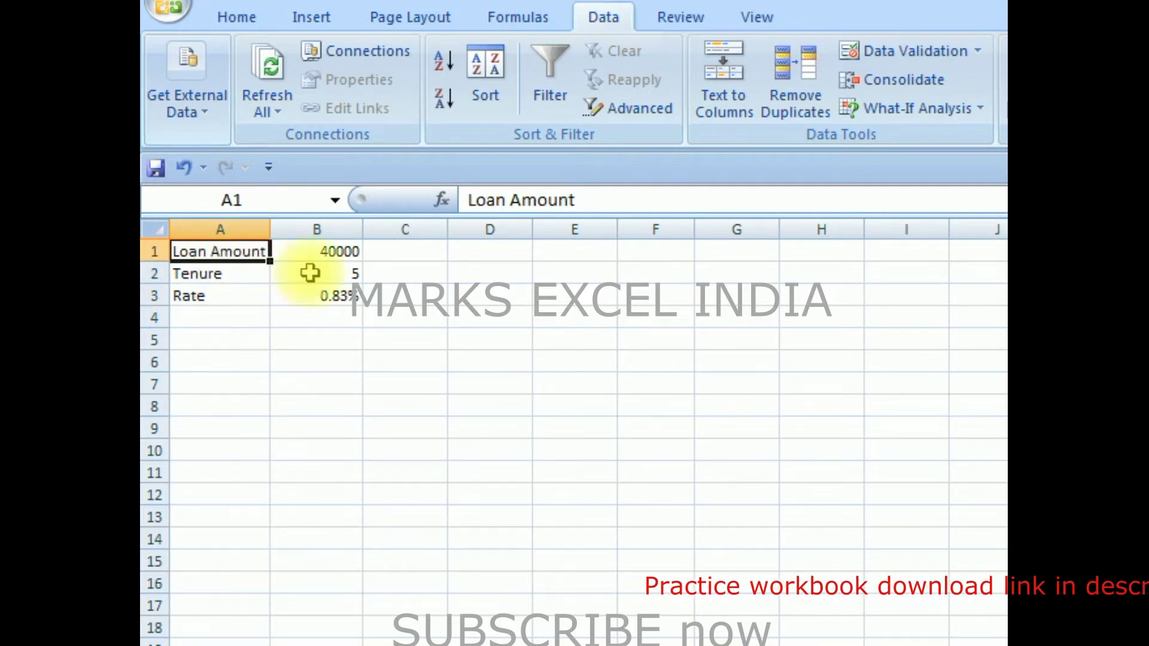
pyautogui.click(315, 250)
pyautogui.click(203, 276)
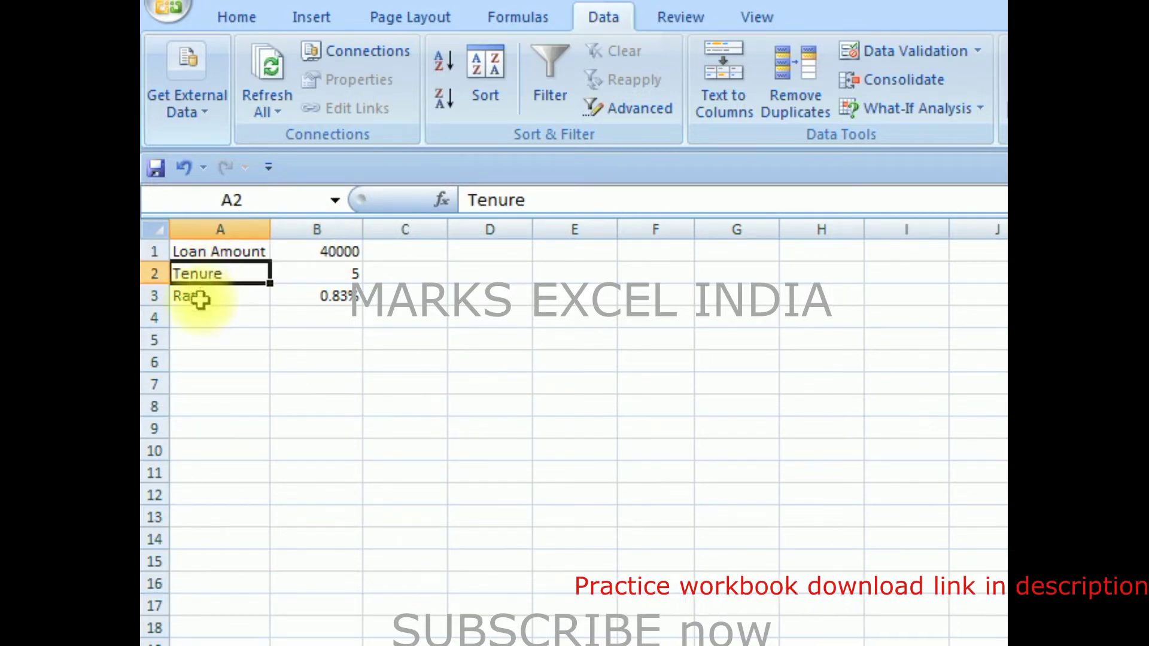
pyautogui.click(308, 274)
pyautogui.click(212, 297)
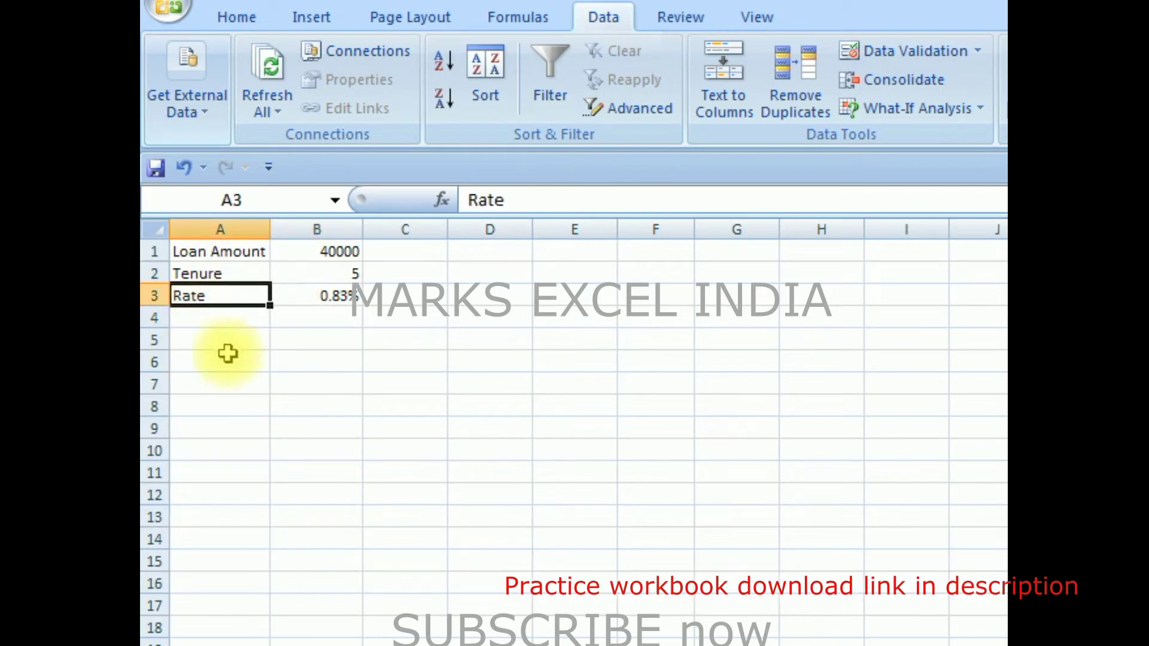
pyautogui.click(290, 297)
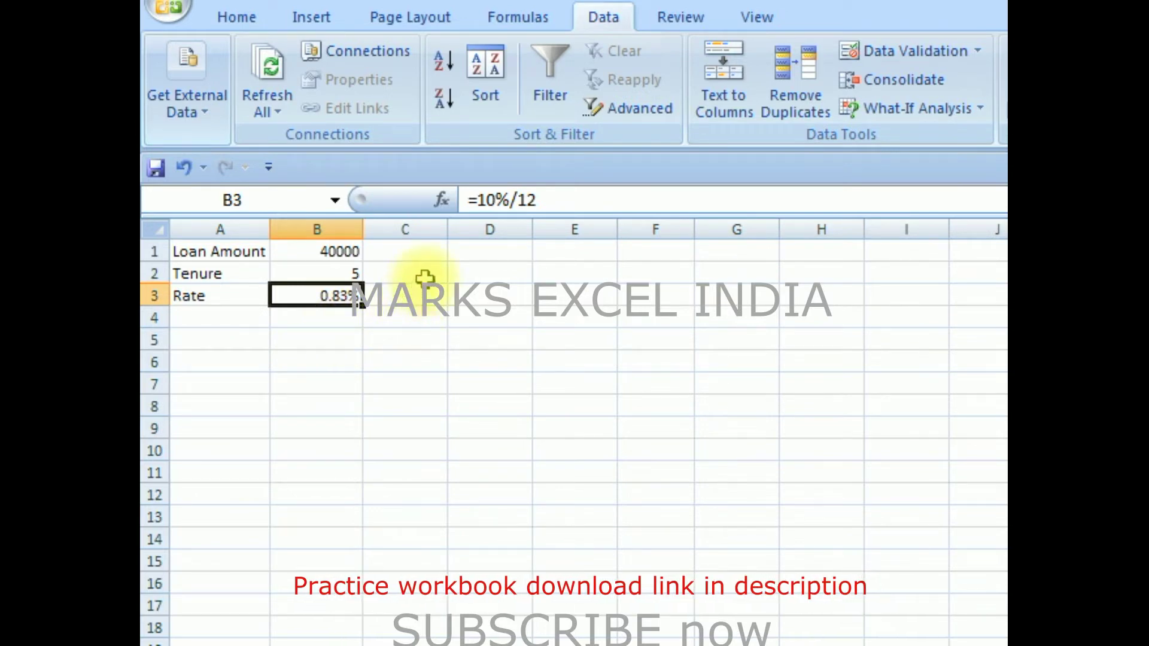
pyautogui.click(540, 201)
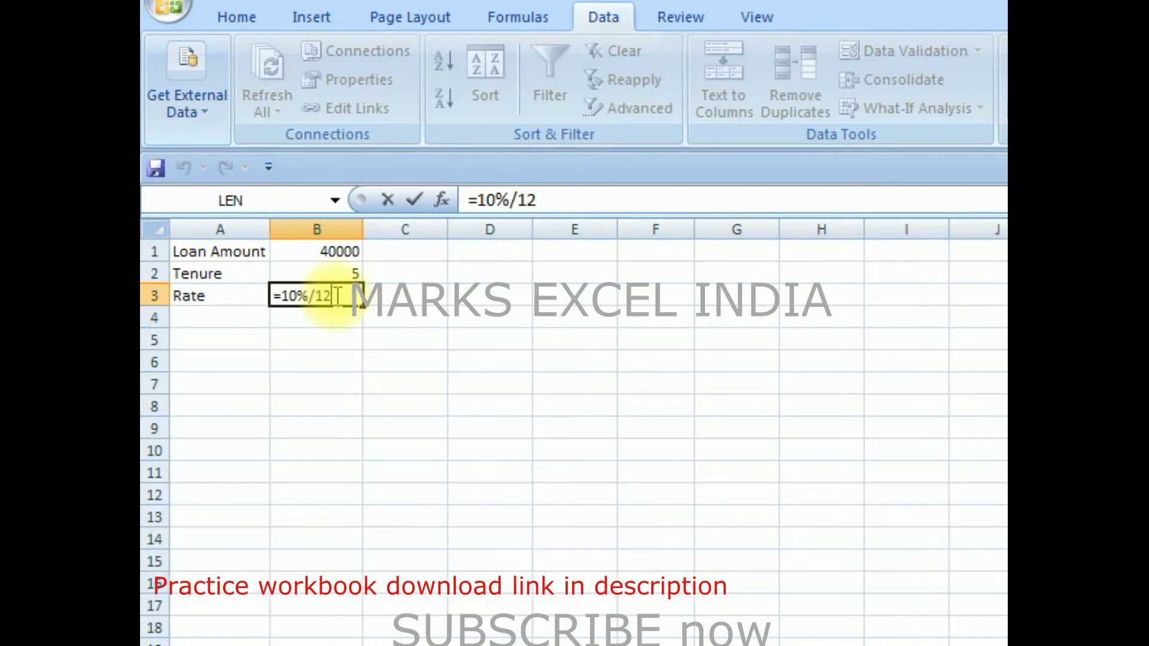
pyautogui.click(349, 381)
pyautogui.click(304, 320)
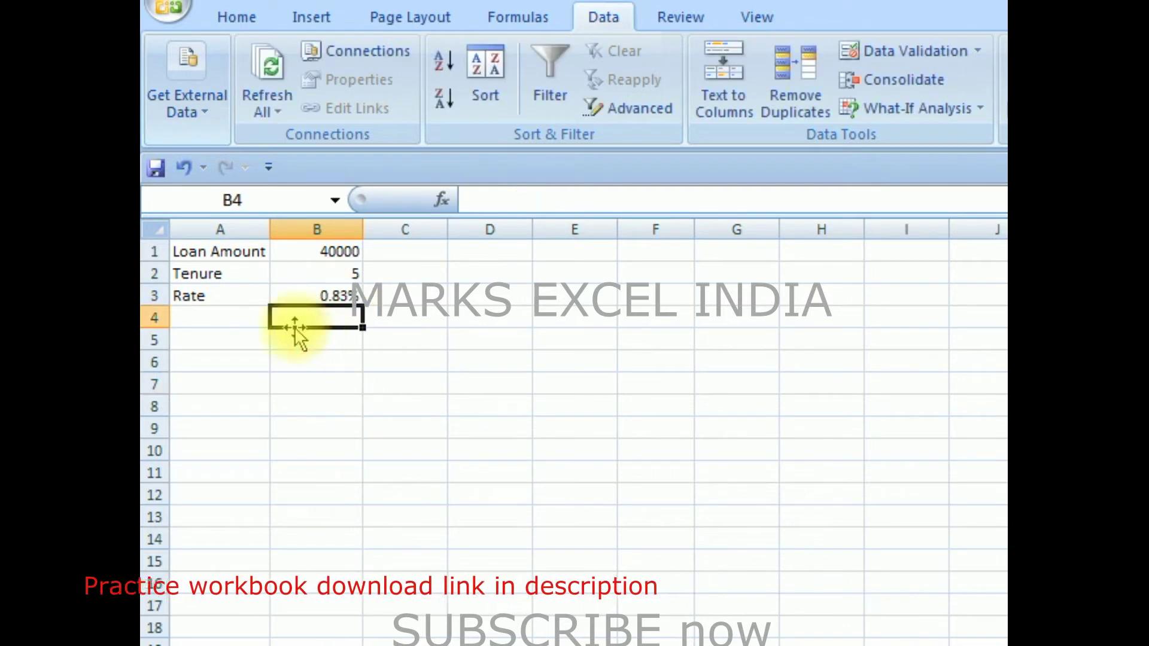
# Enter =PMT(B3,B2,B1) in D1, giving a payment of ($8,201.11)
pyautogui.click(479, 254)
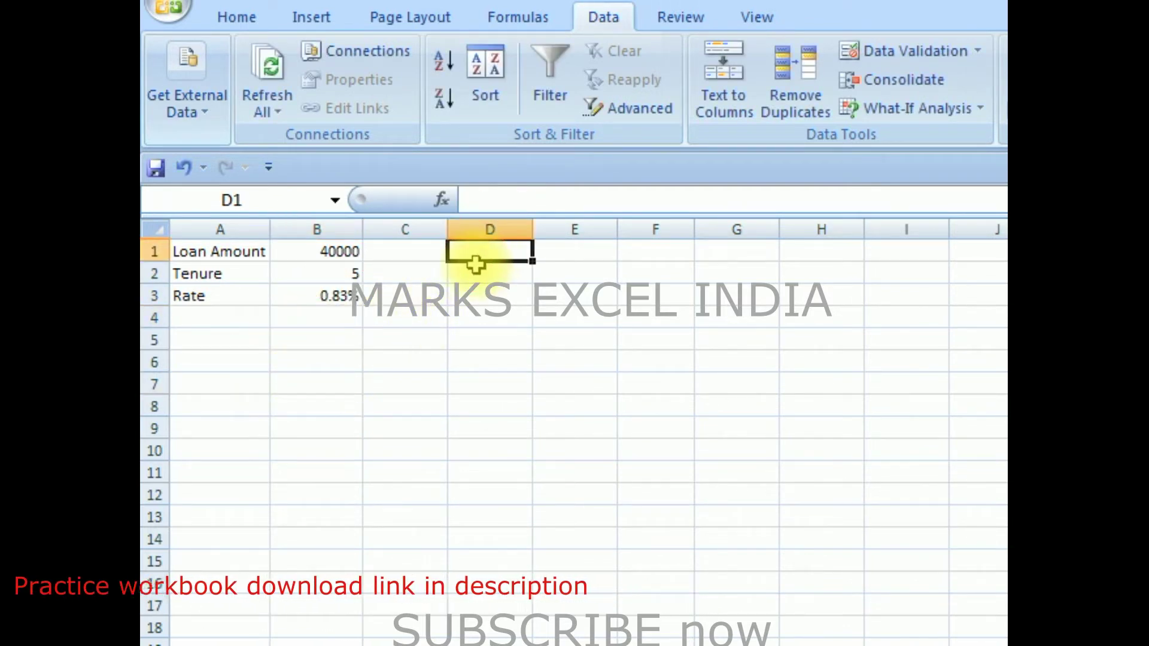
pyautogui.write('=')
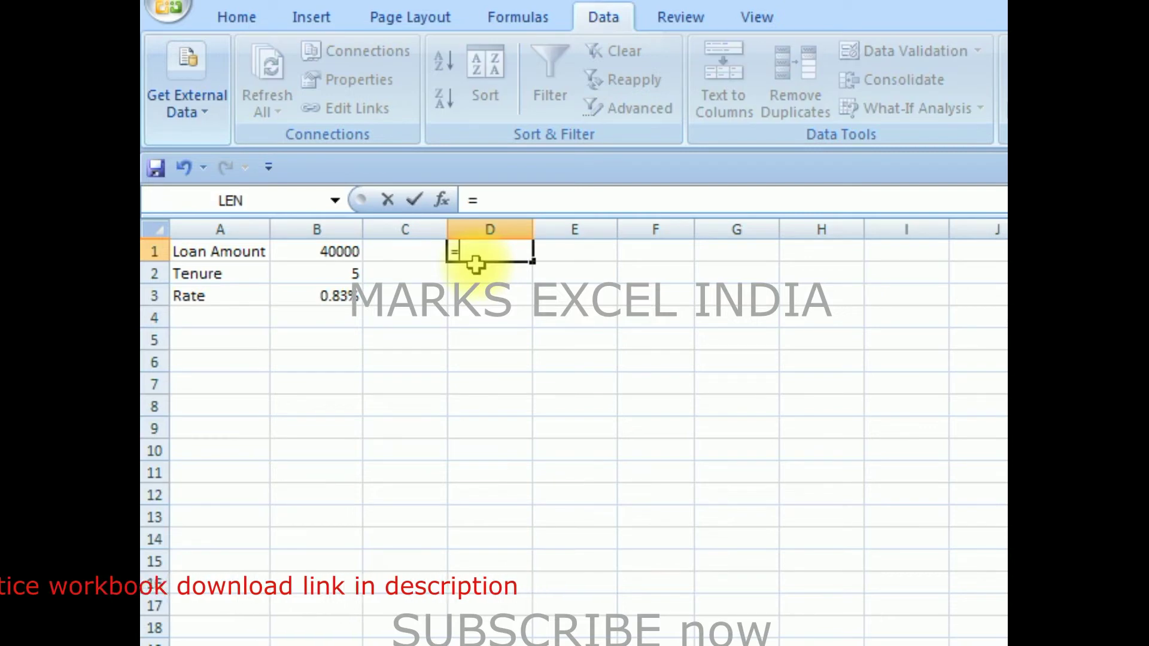
pyautogui.write('pmt')
pyautogui.doubleClick(478, 277)
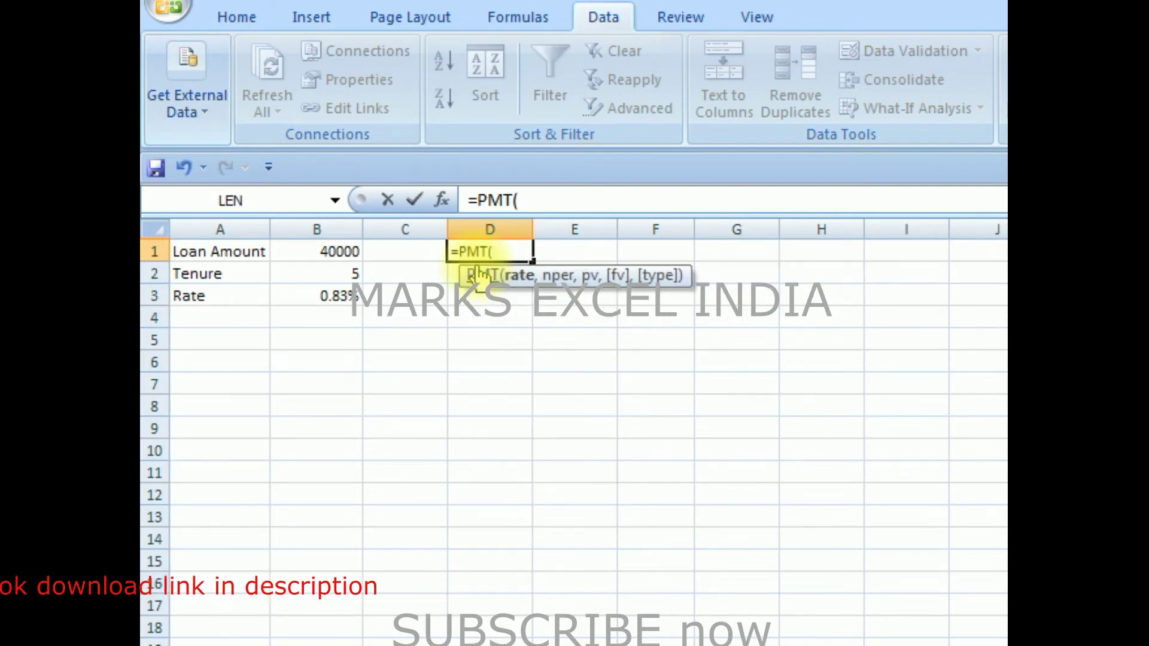
pyautogui.click(328, 302)
pyautogui.write(',')
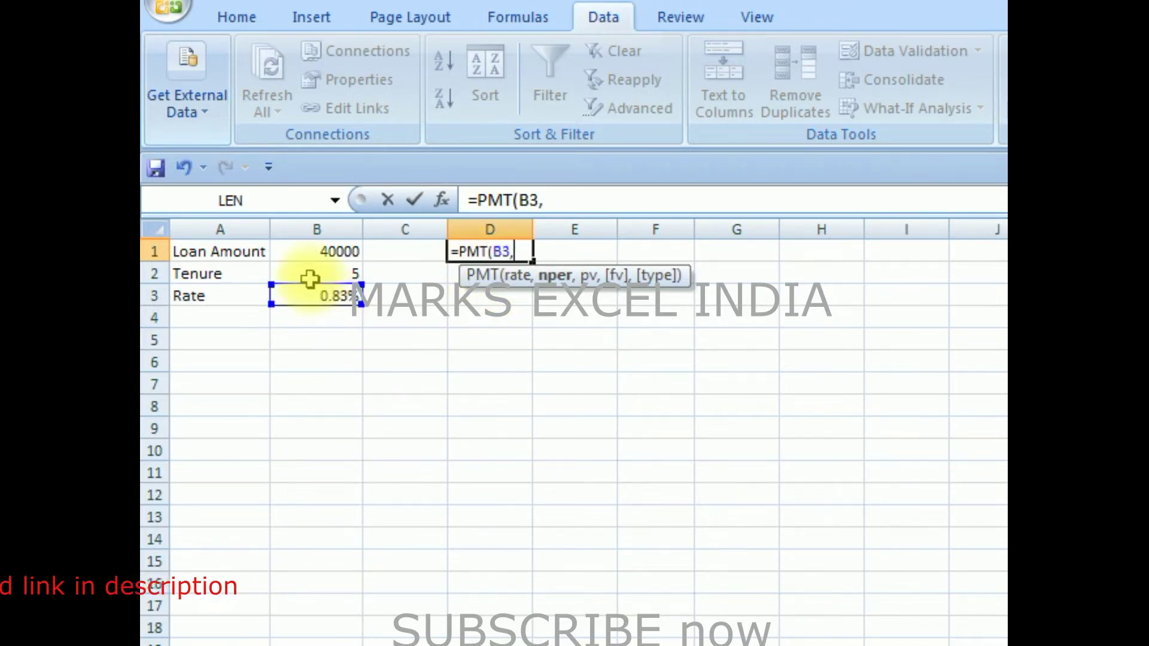
pyautogui.click(310, 274)
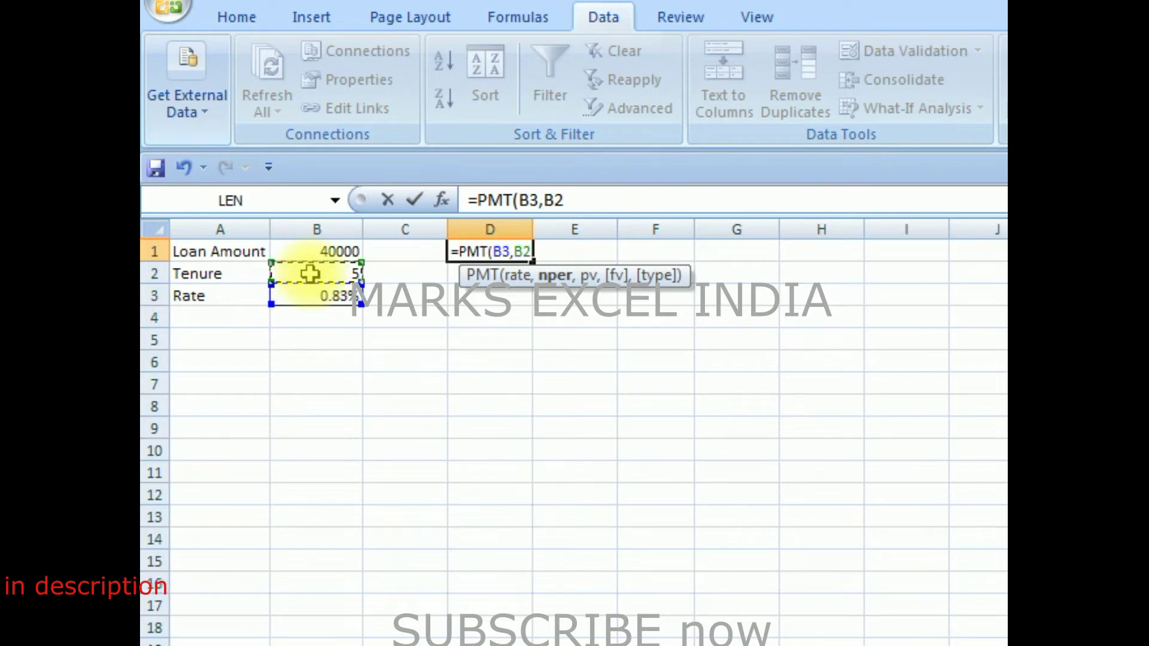
pyautogui.write(',')
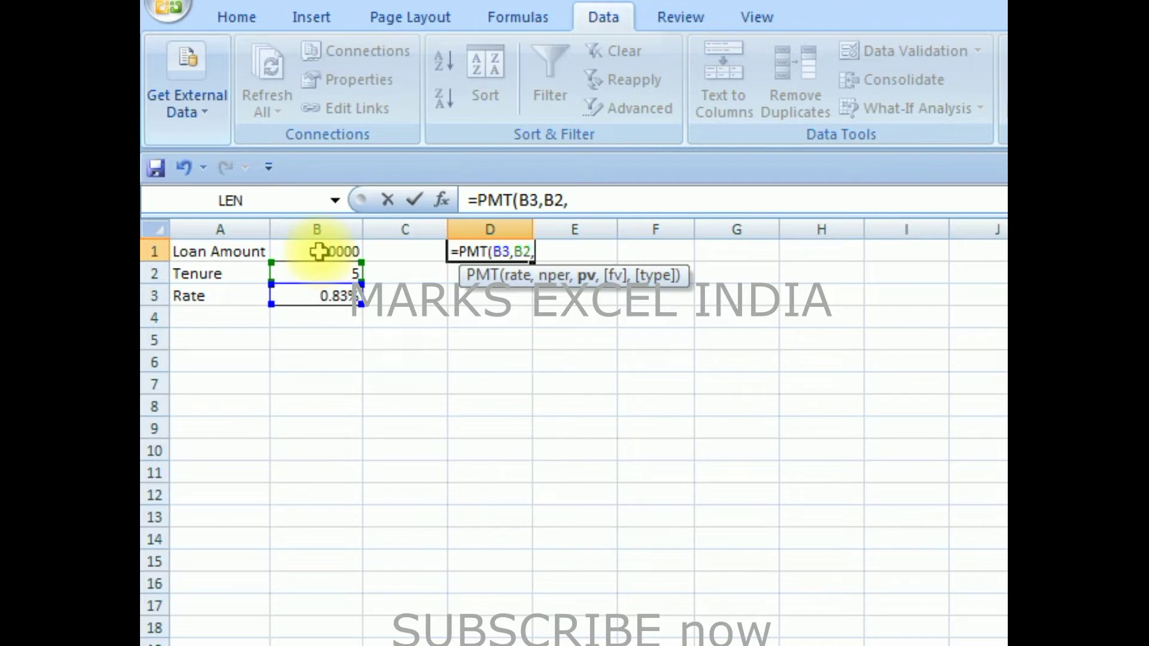
pyautogui.click(319, 251)
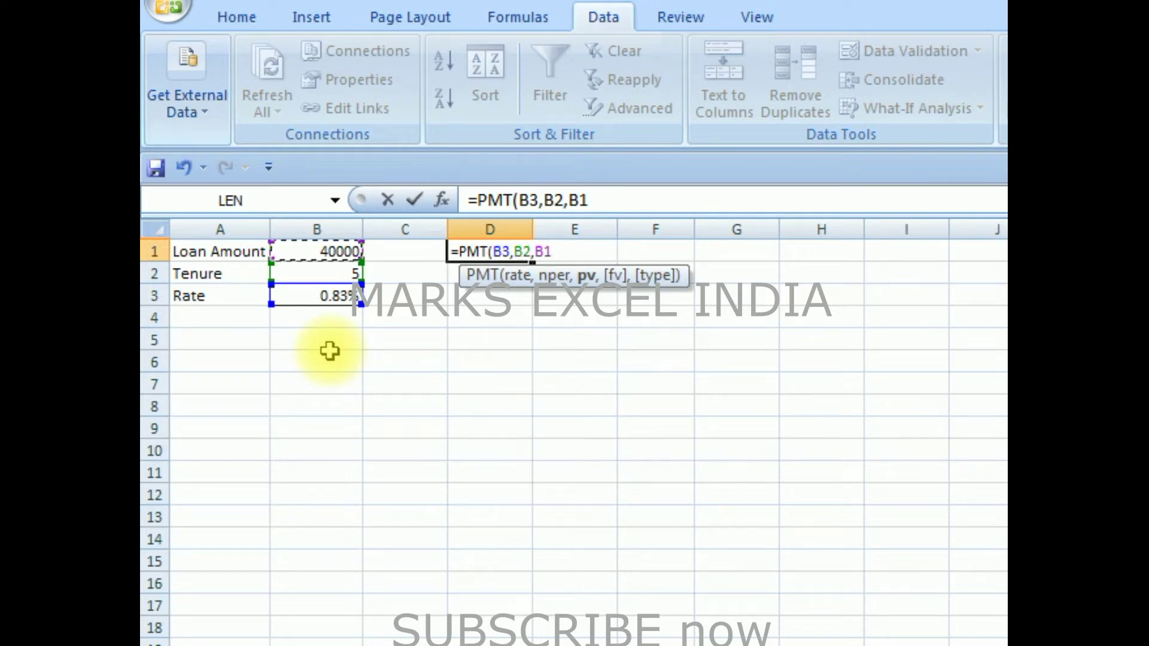
pyautogui.write(')')
pyautogui.press('Return')
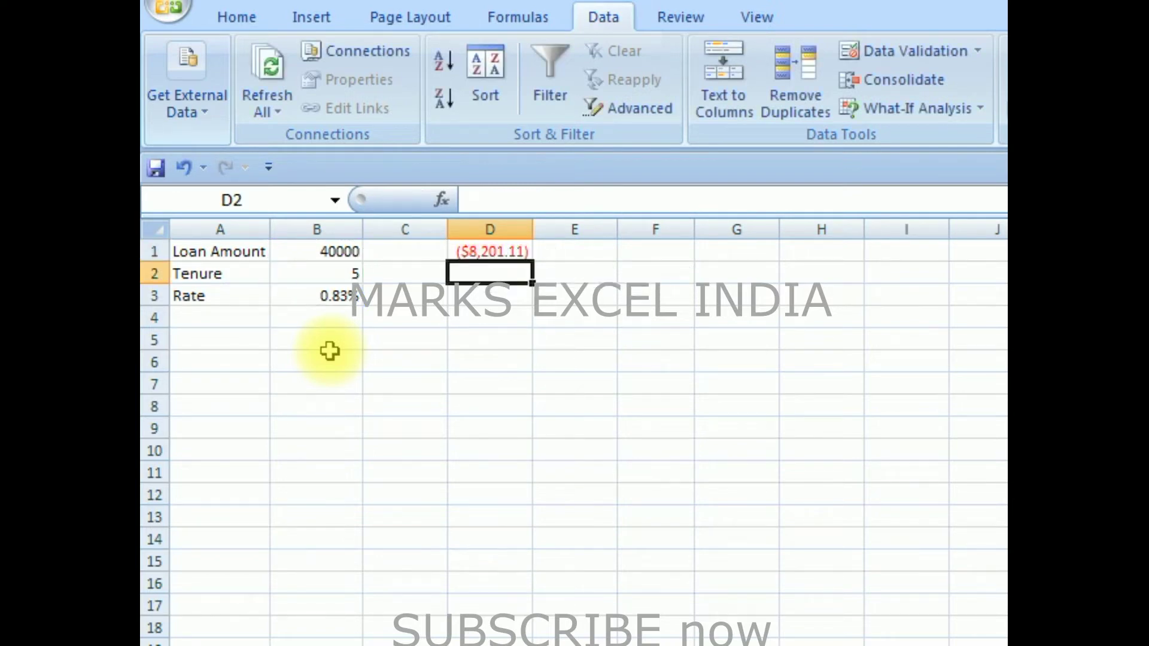
pyautogui.click(487, 254)
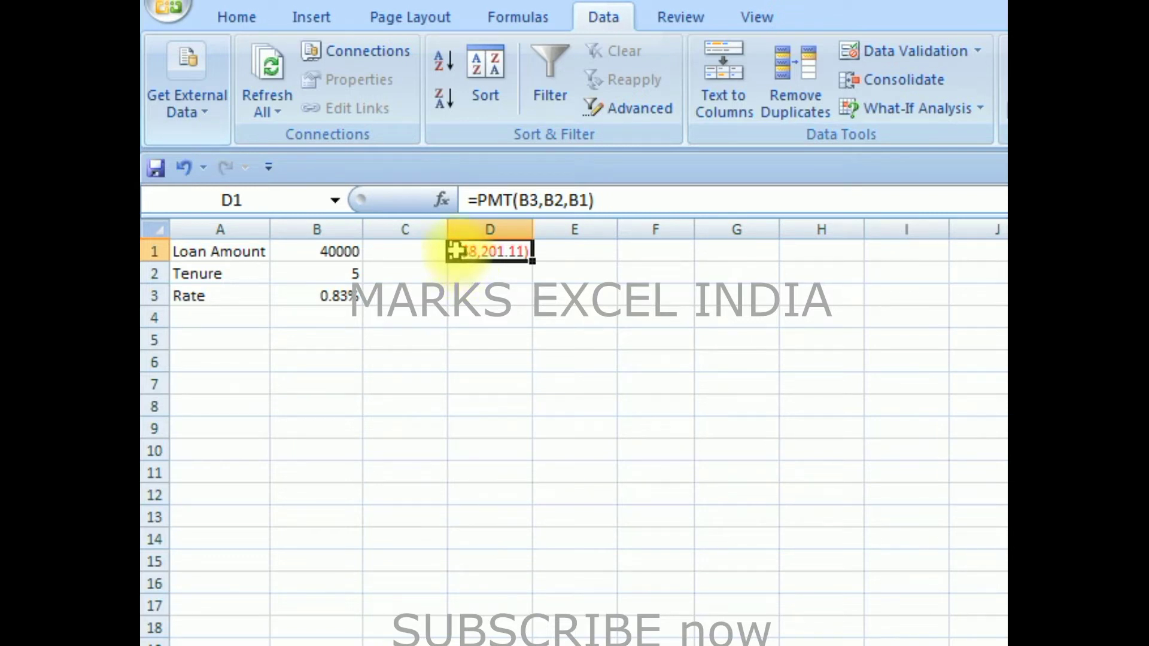
# Change the D1 formula to =-PMT(B3,B2,B1) so the payment reads $8,201.11
pyautogui.doubleClick(456, 250)
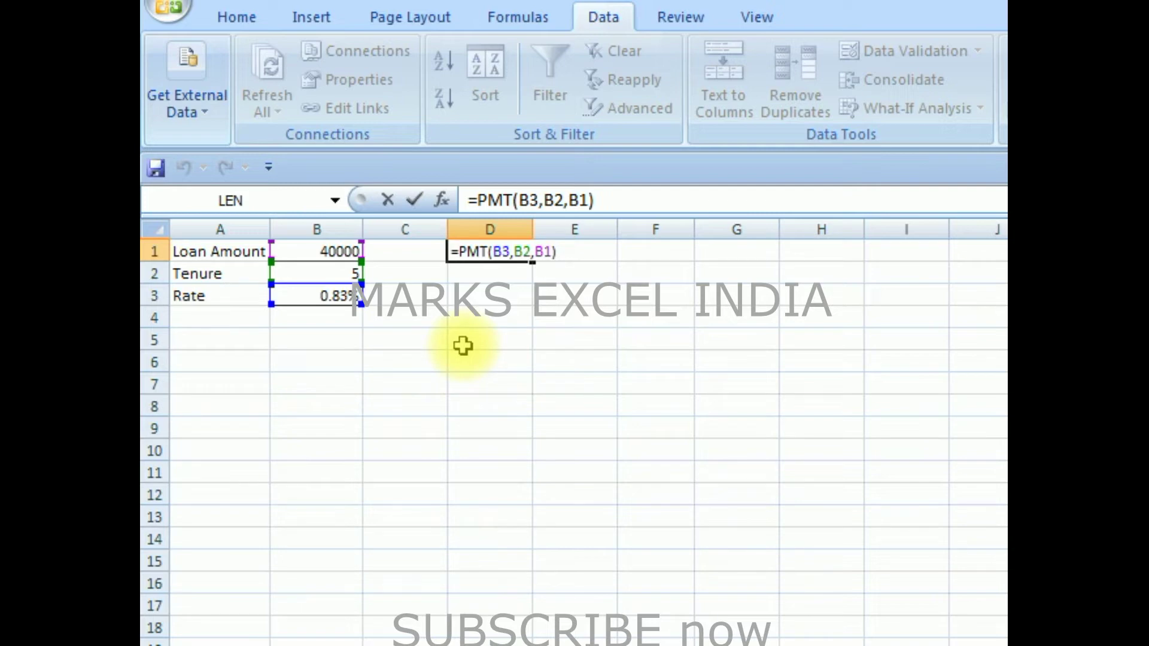
pyautogui.write('-')
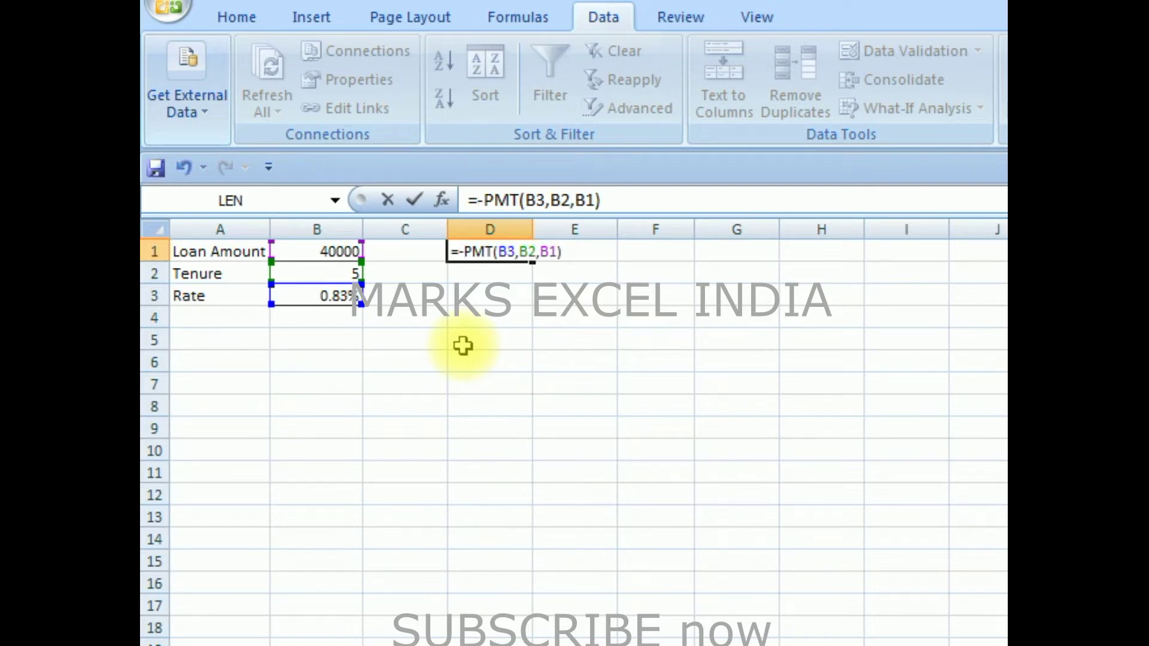
pyautogui.press('Return')
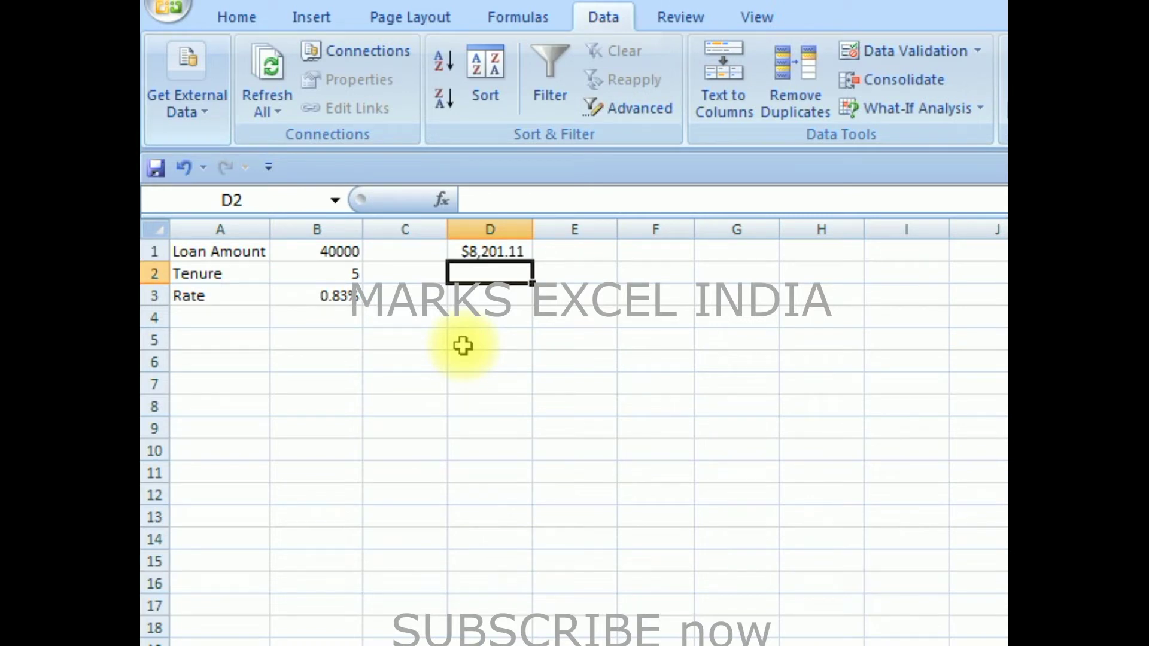
pyautogui.click(463, 345)
pyautogui.click(231, 341)
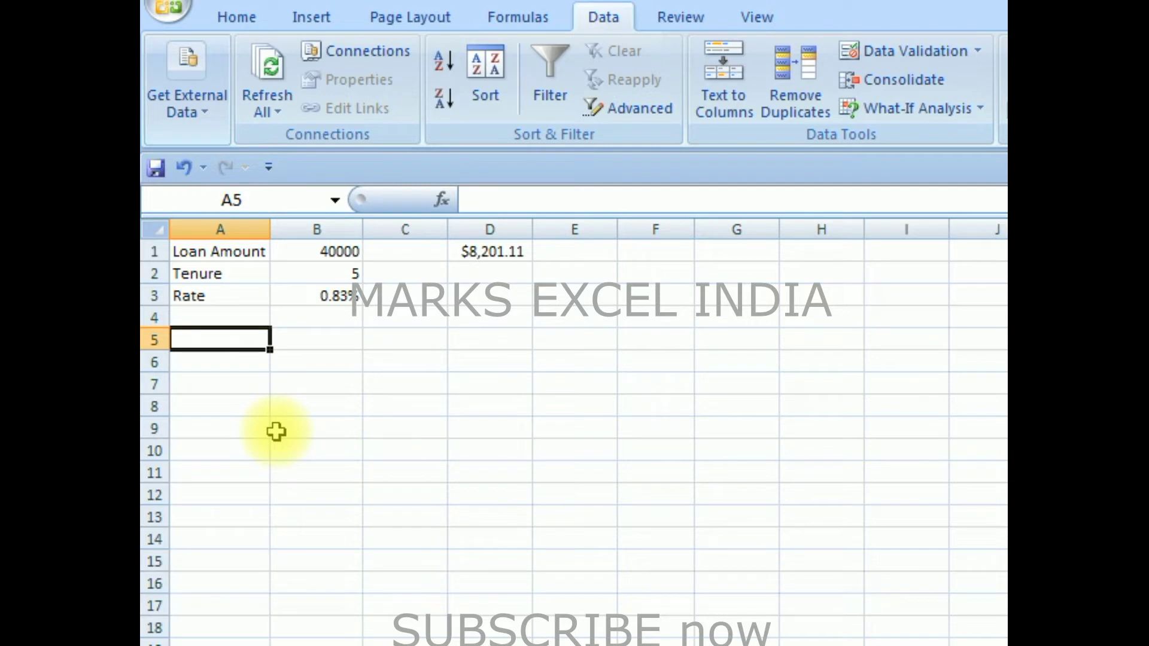
# Enter the first loan amounts from B6: $20,000, $300,000, $400,000 and $50,000
pyautogui.press('Right')
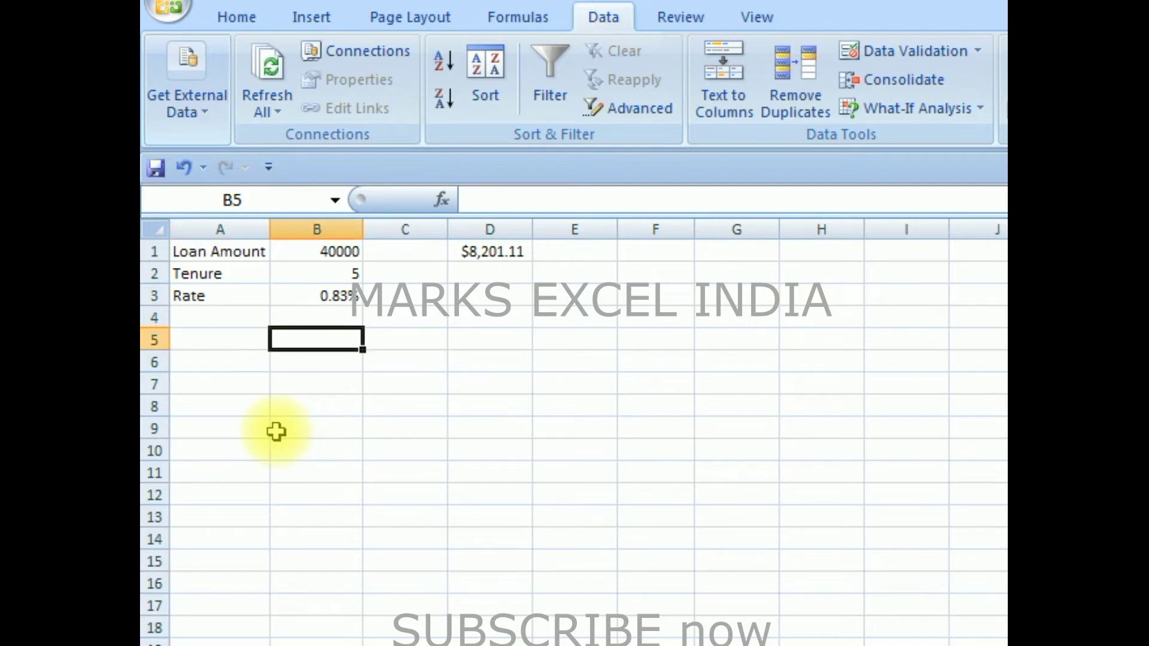
pyautogui.press('Down')
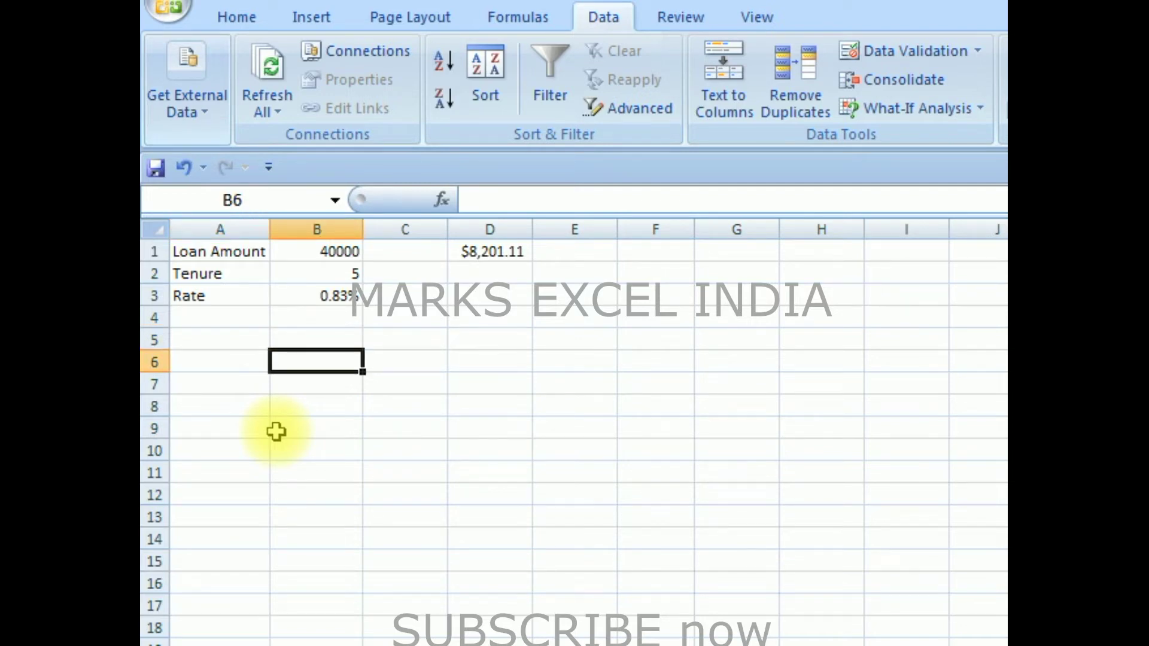
pyautogui.write('20000')
pyautogui.press('Tab')
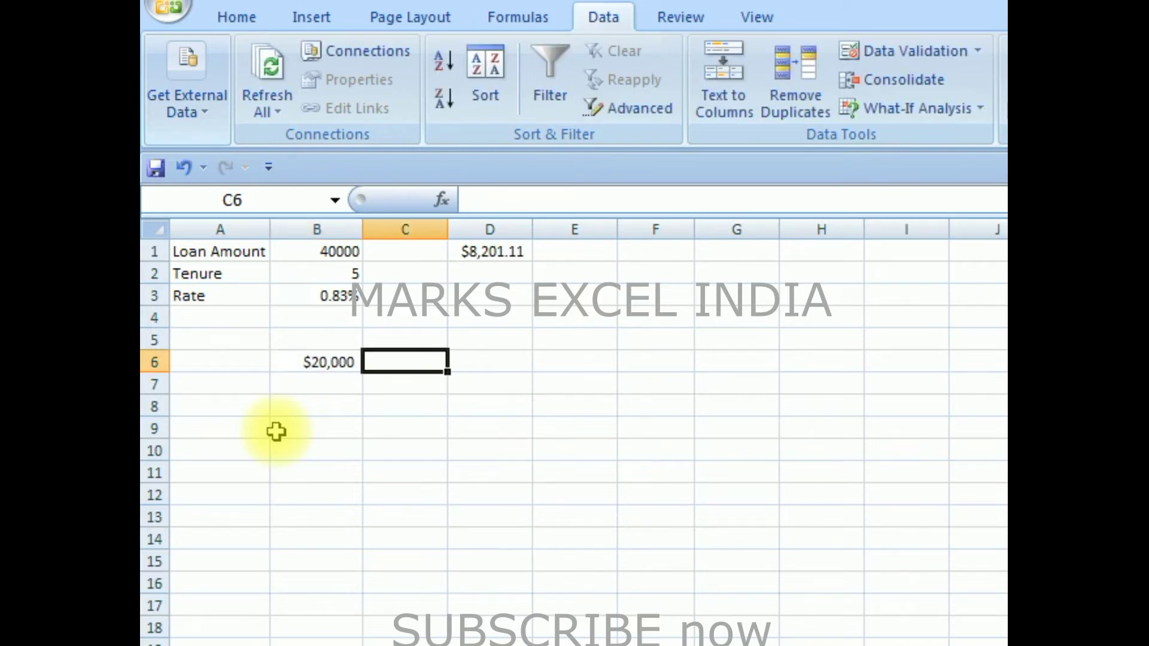
pyautogui.write('30')
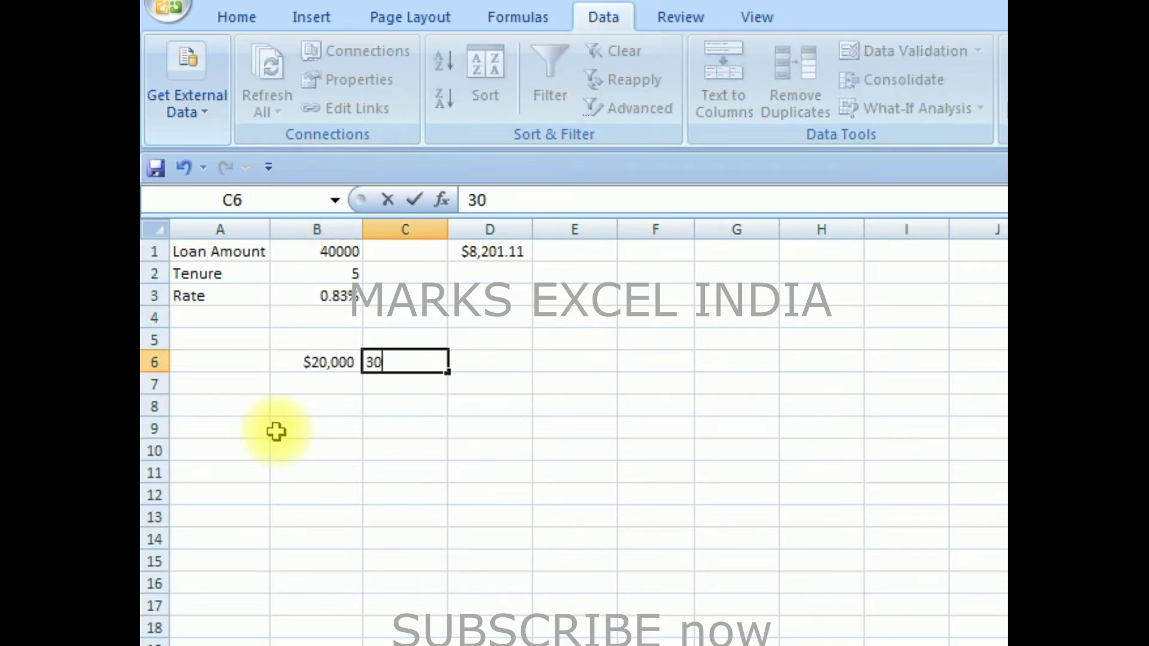
pyautogui.write('0000')
pyautogui.press('Tab')
pyautogui.write('4')
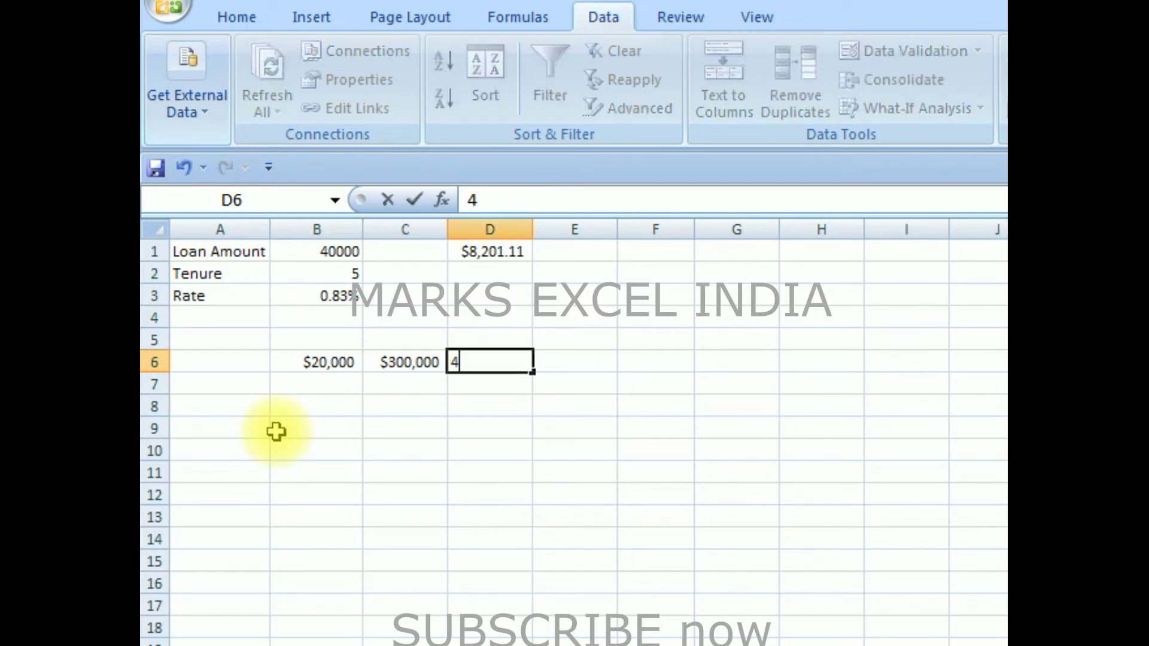
pyautogui.write('00000')
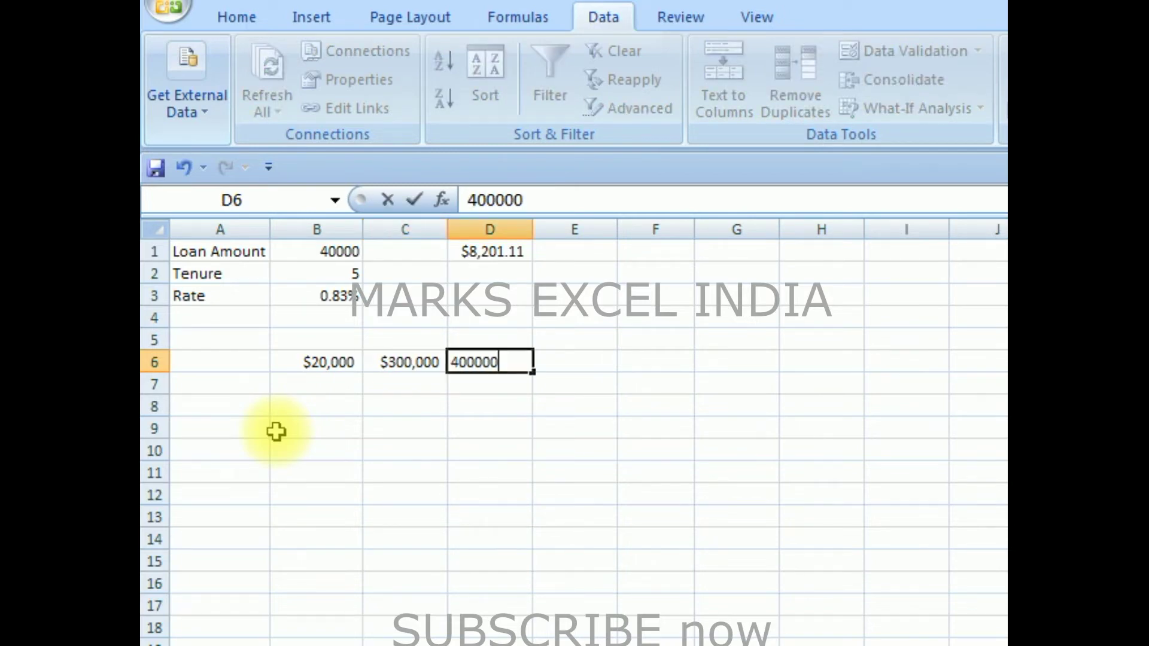
pyautogui.press('Tab')
pyautogui.write('50000')
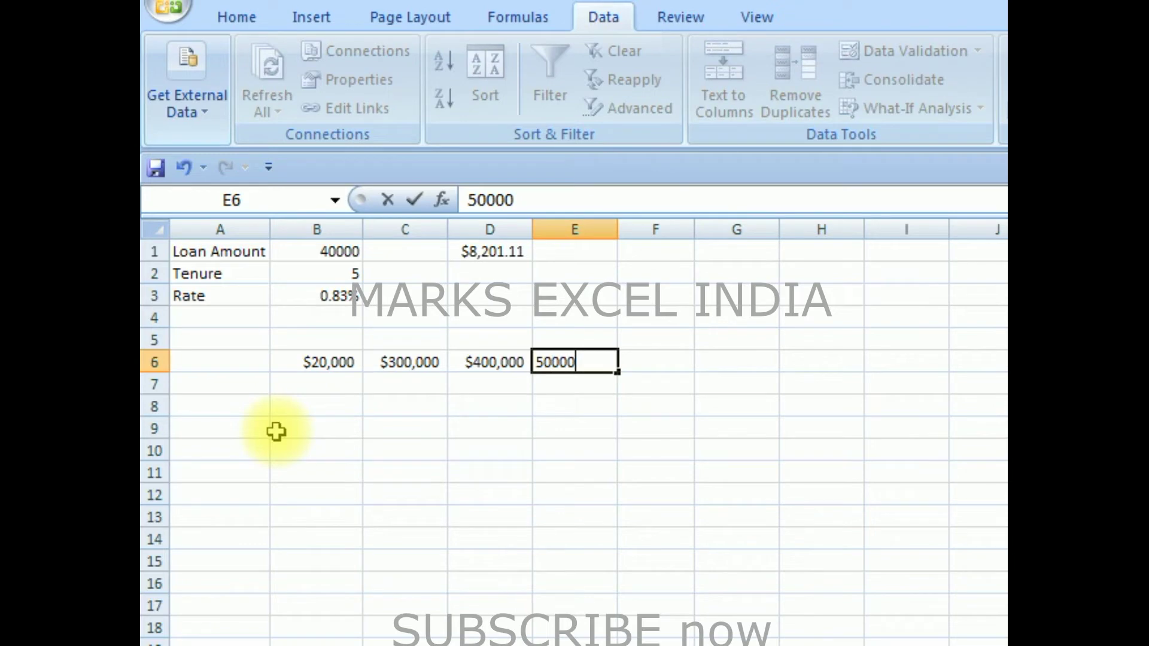
pyautogui.press('Tab')
# Correct E6 to 500000, put 600000 in F6, and select B6:F6 to check
pyautogui.press('Left')
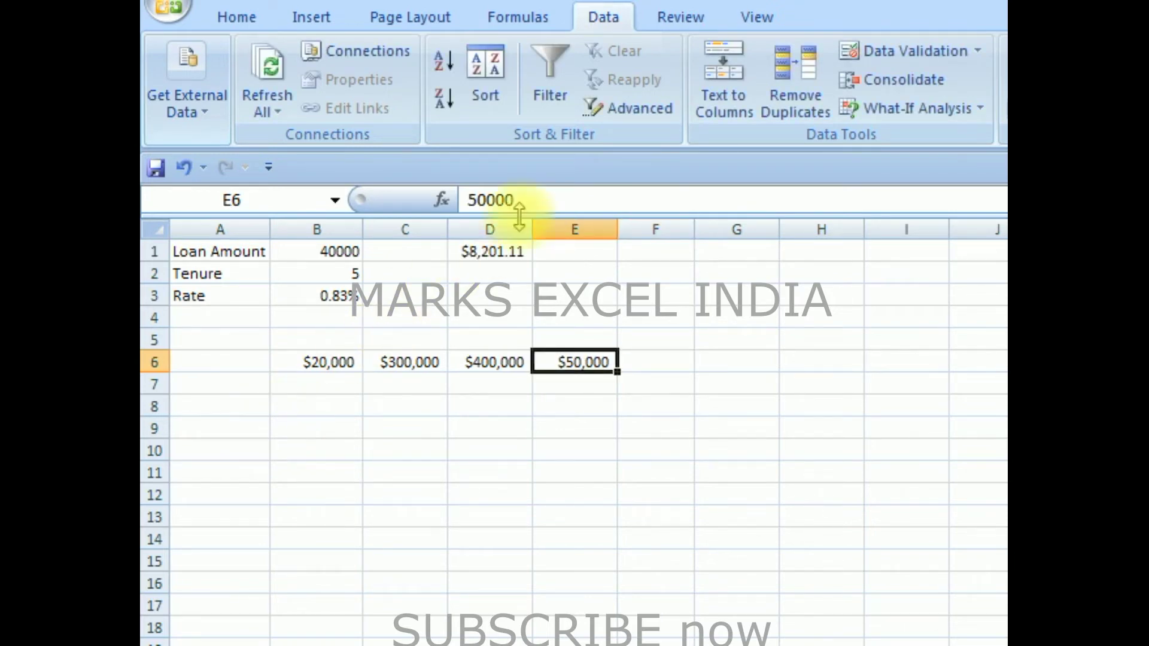
pyautogui.click(524, 200)
pyautogui.write('0')
pyautogui.press('Return')
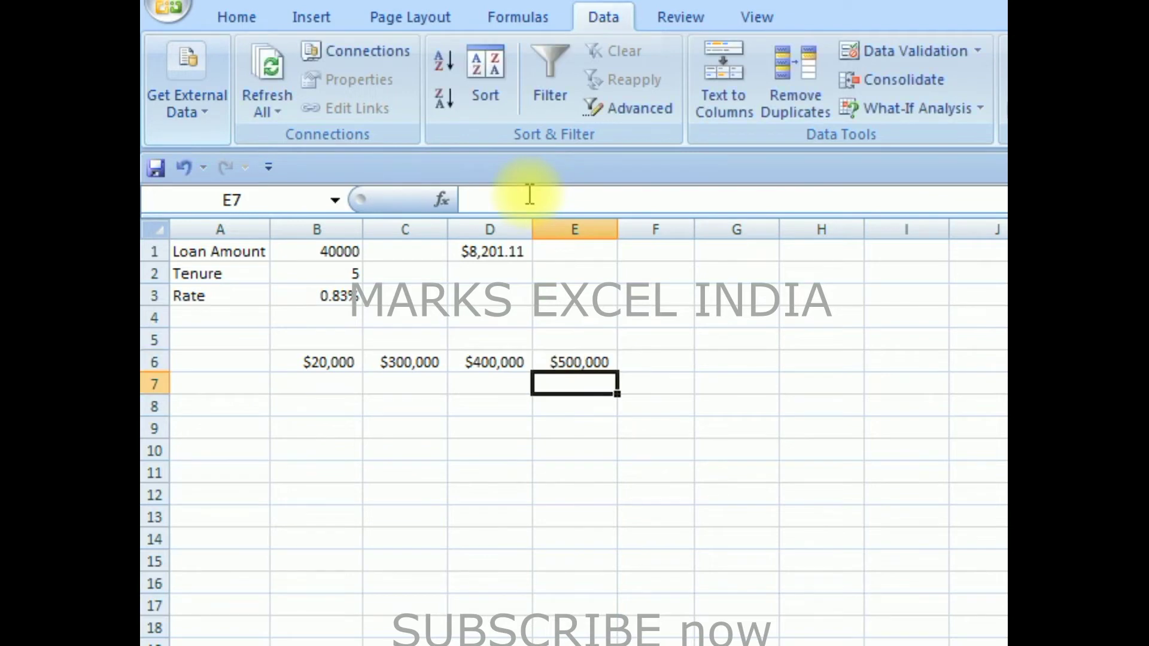
pyautogui.click(663, 363)
pyautogui.write('6000')
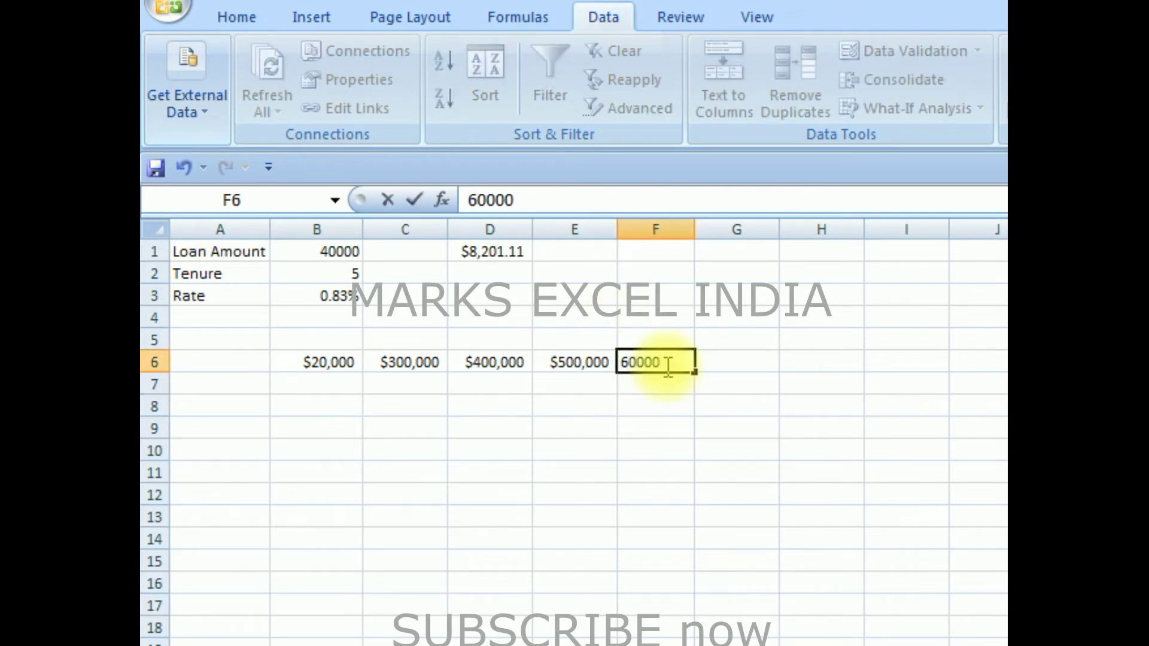
pyautogui.write('0')
pyautogui.press('Return')
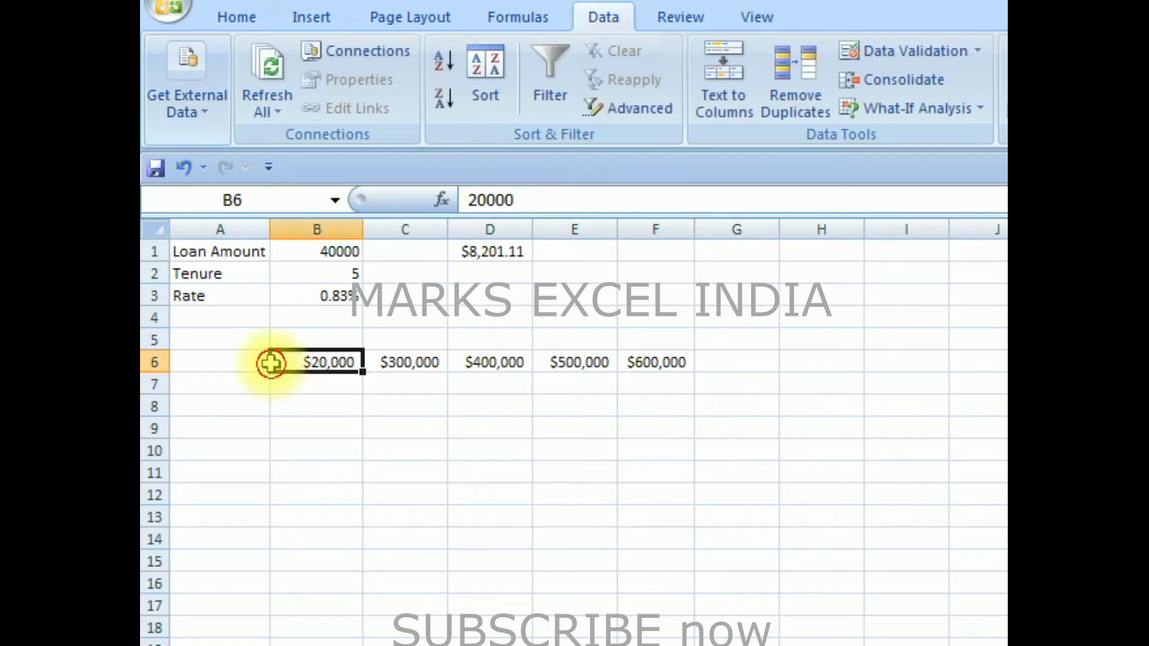
pyautogui.moveTo(275, 363); pyautogui.dragTo(694, 366)
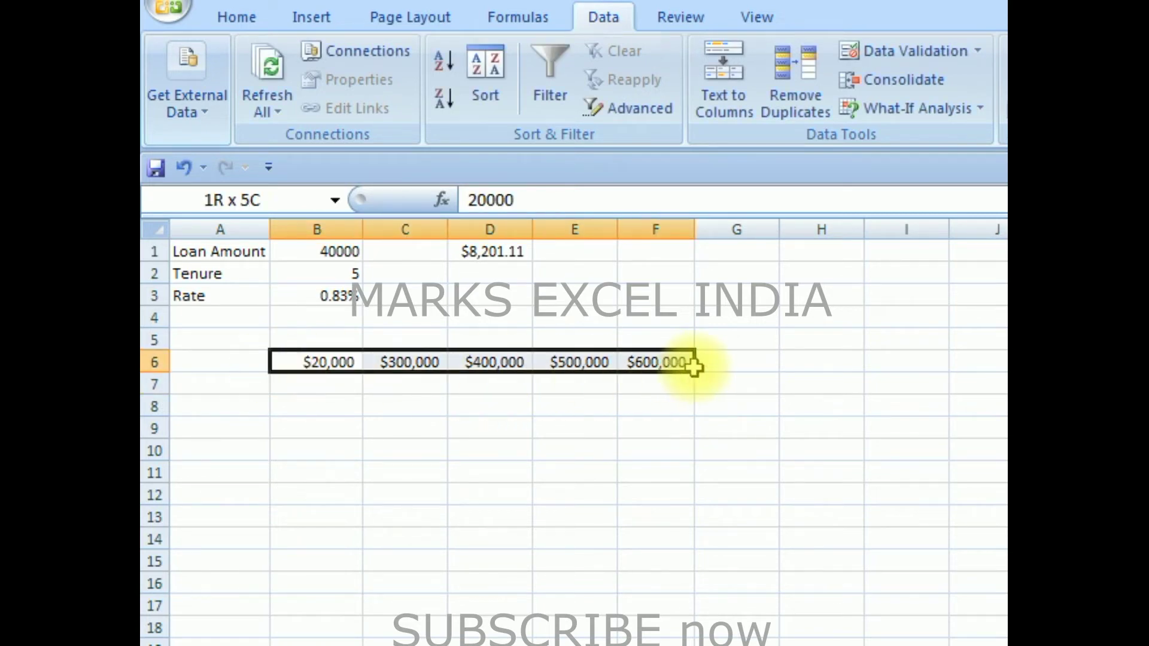
pyautogui.click(245, 384)
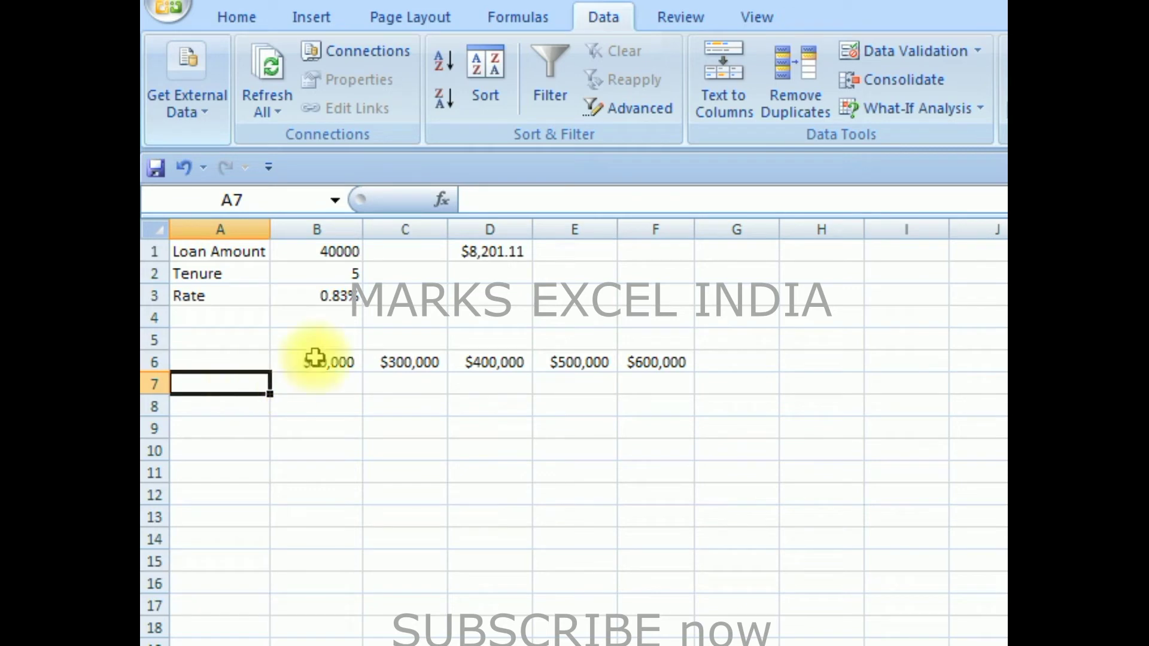
pyautogui.click(353, 275)
# Type tenures 3, 4, 5, 6, 7, 8, 9 and 10 into A7 through A14
pyautogui.click(238, 383)
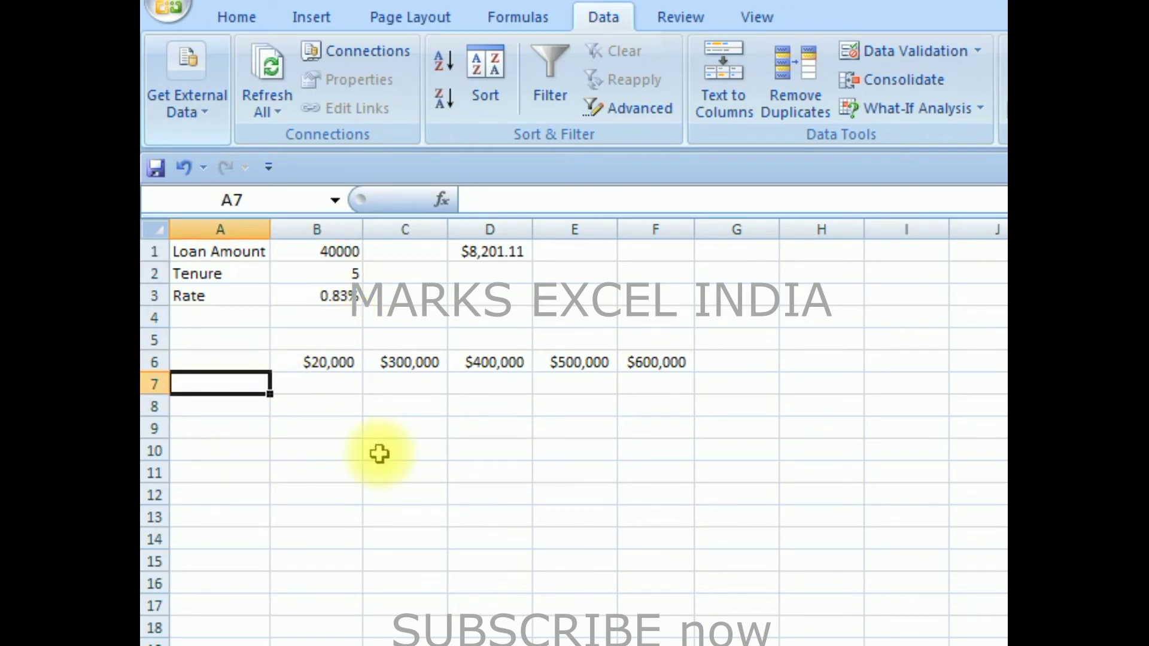
pyautogui.write('3')
pyautogui.press('Return')
pyautogui.write('4')
pyautogui.press('Return')
pyautogui.write('5')
pyautogui.press('Return')
pyautogui.write('6')
pyautogui.press('Return')
pyautogui.write('7')
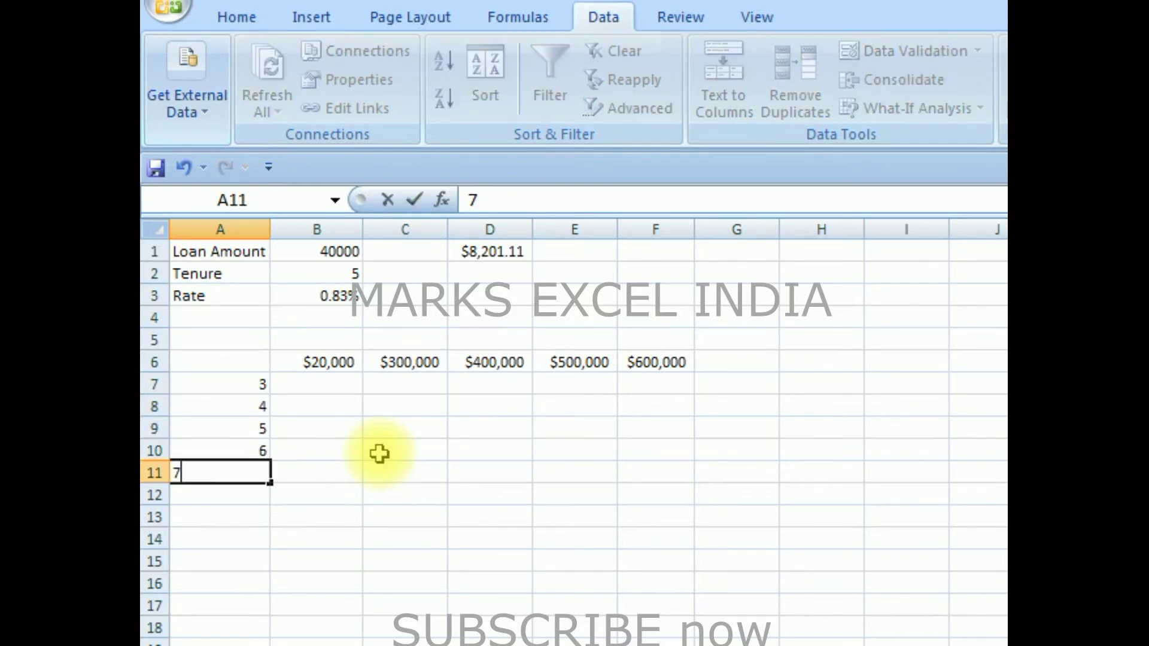
pyautogui.press('Return')
pyautogui.write('8')
pyautogui.press('Return')
pyautogui.write('9')
pyautogui.press('Return')
pyautogui.write('10')
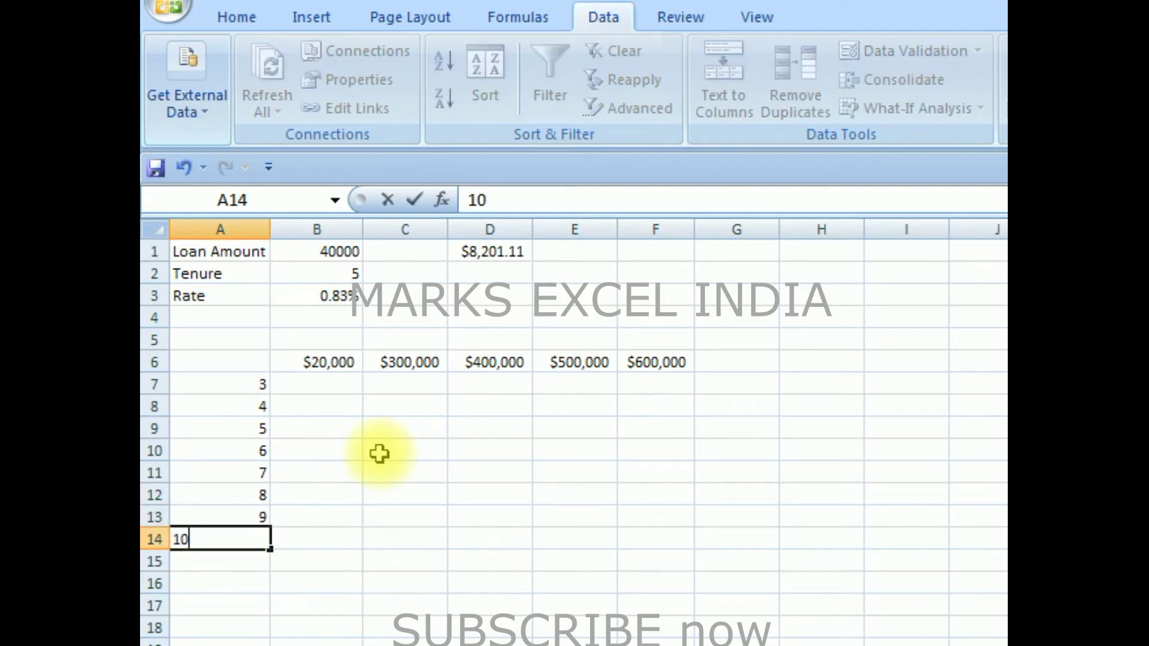
pyautogui.press('Return')
pyautogui.click(241, 362)
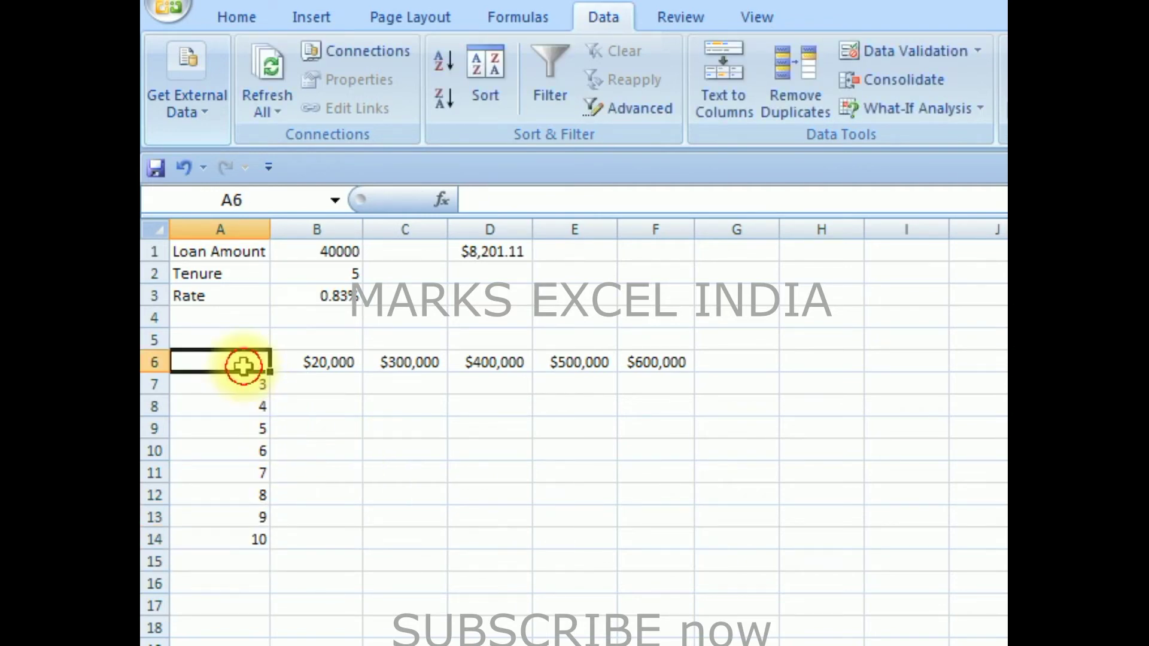
# Enter =D1 in corner cell A6 so it shows the 8,201 payment
pyautogui.click(518, 250)
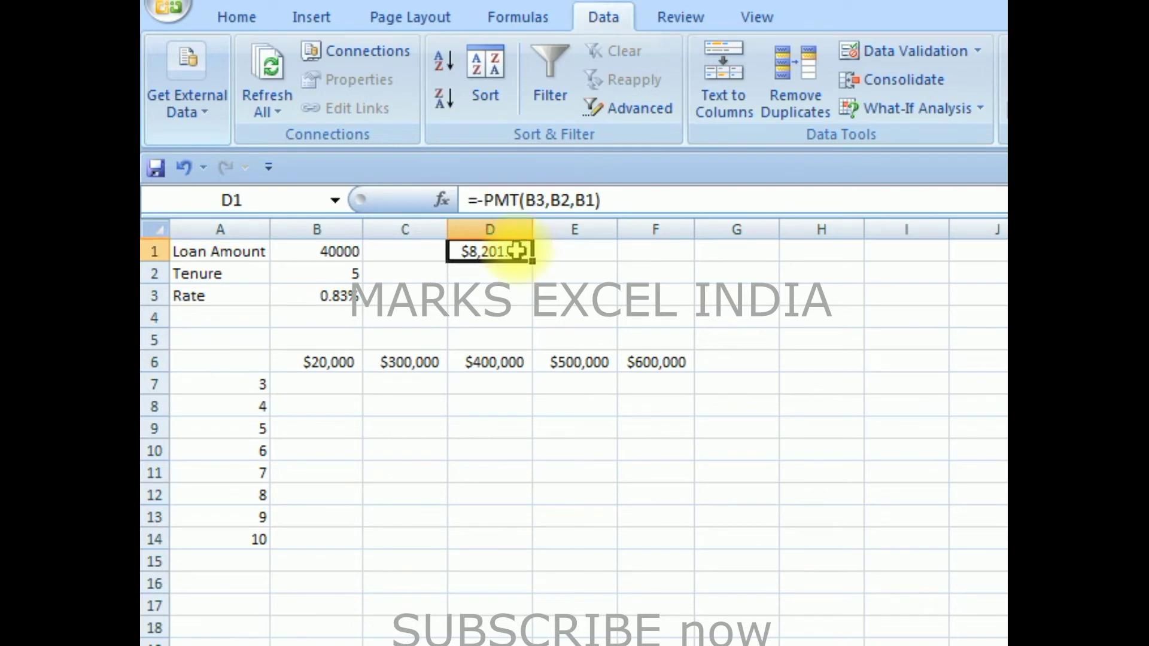
pyautogui.click(231, 362)
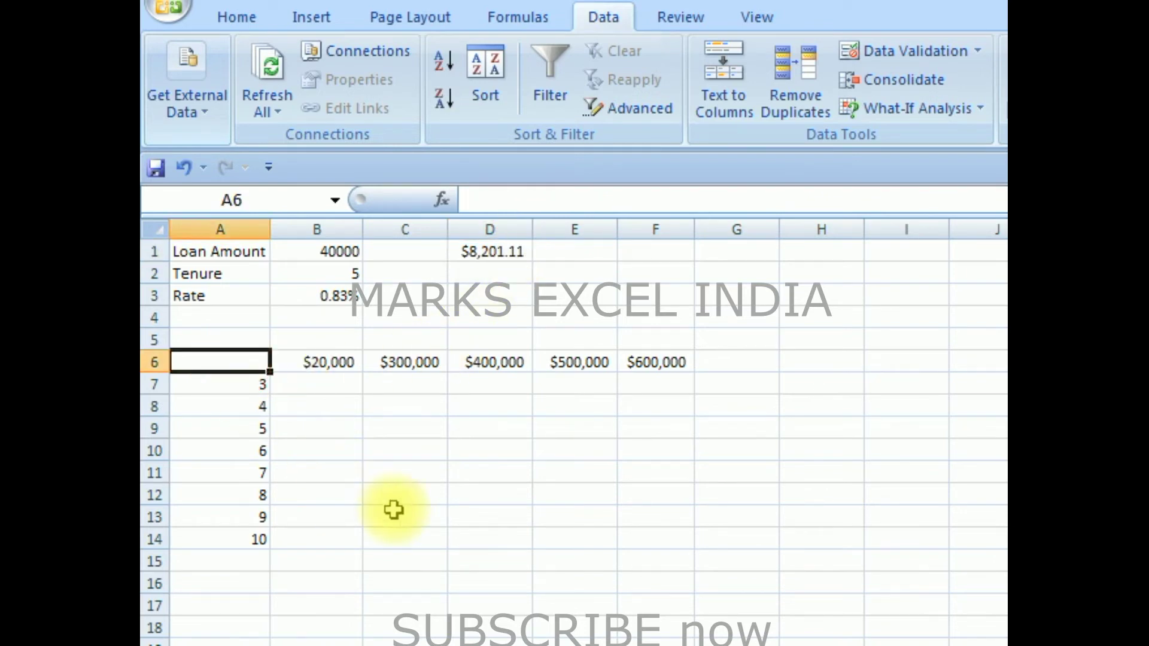
pyautogui.write('=')
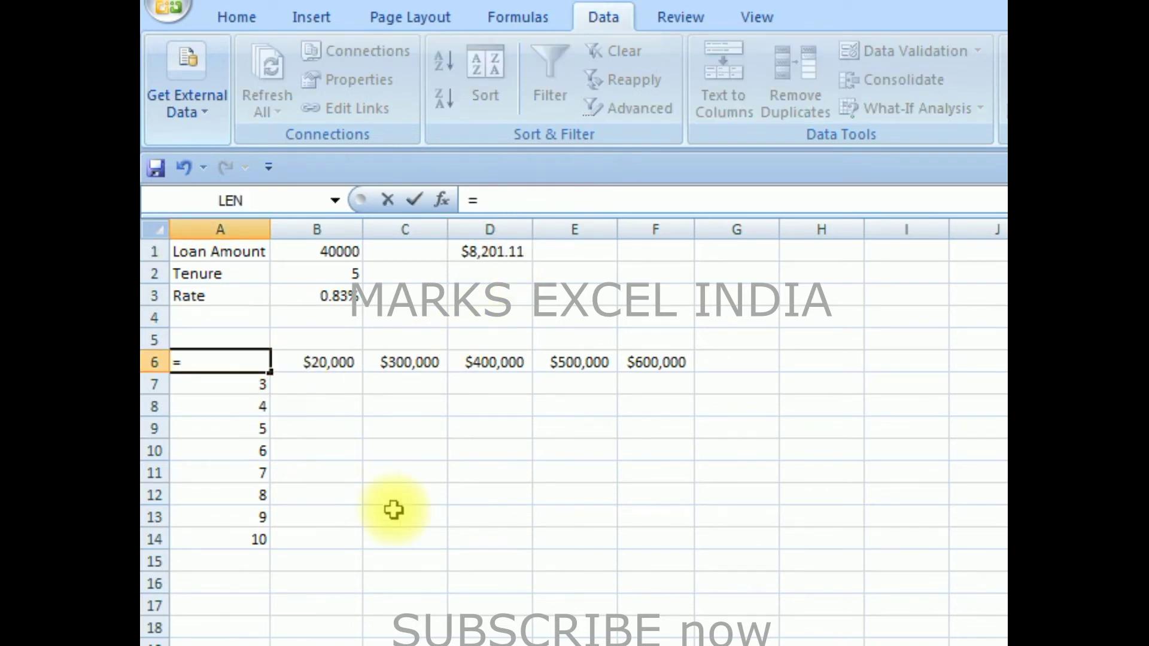
pyautogui.click(503, 252)
pyautogui.press('Return')
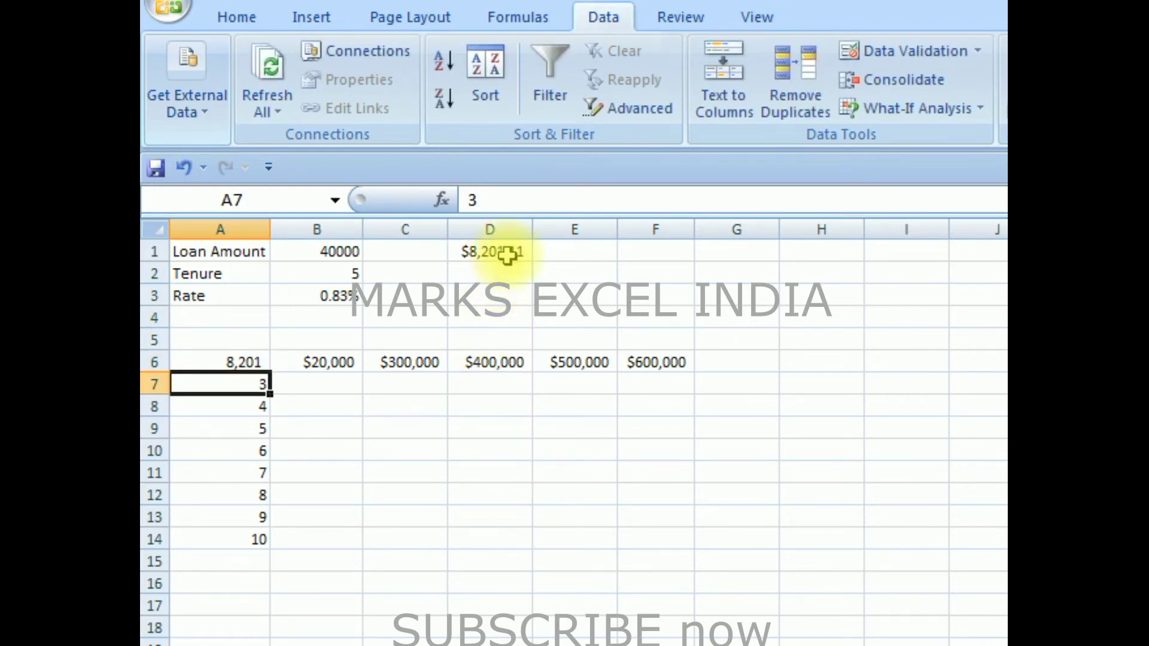
pyautogui.click(606, 466)
pyautogui.click(202, 365)
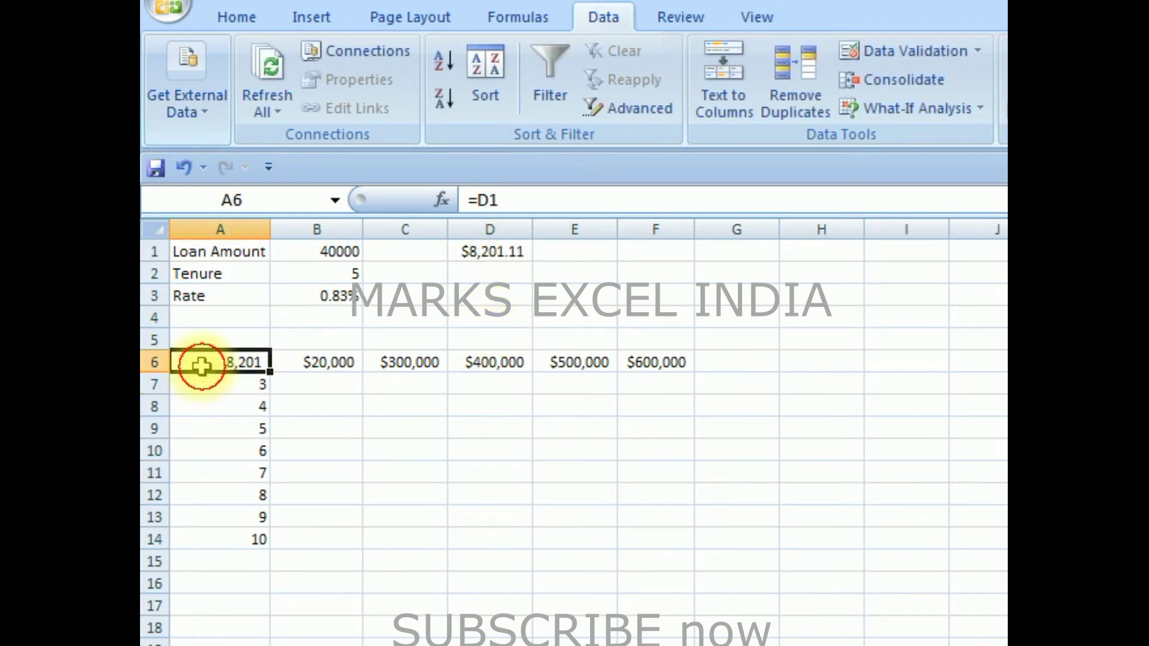
pyautogui.click(388, 506)
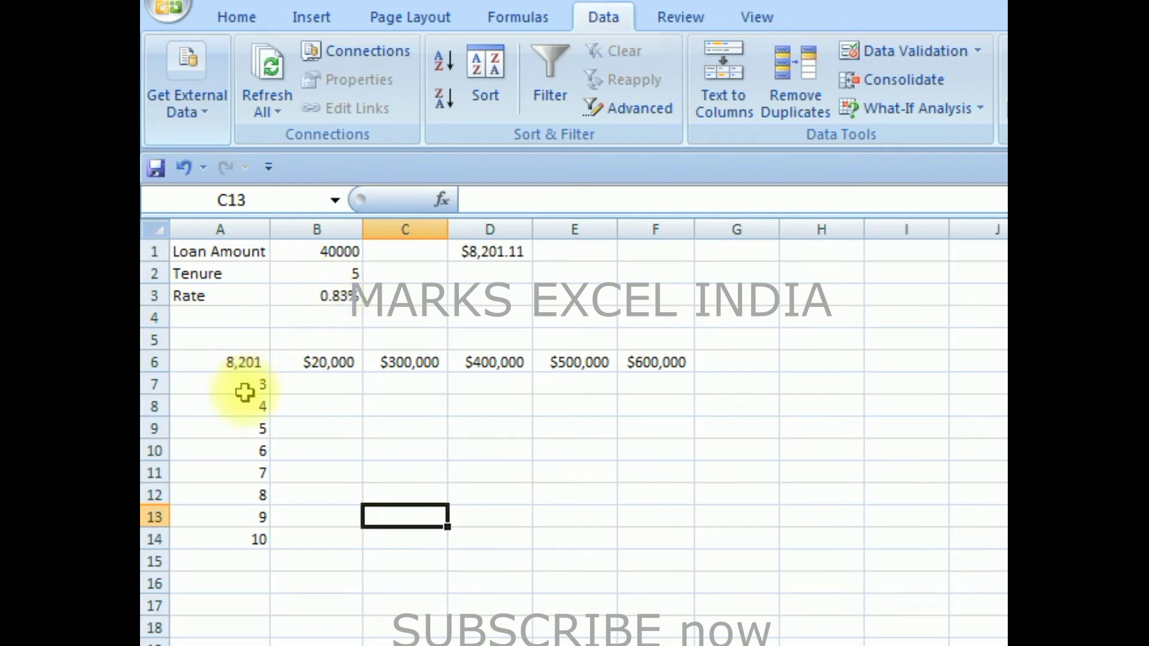
pyautogui.click(309, 385)
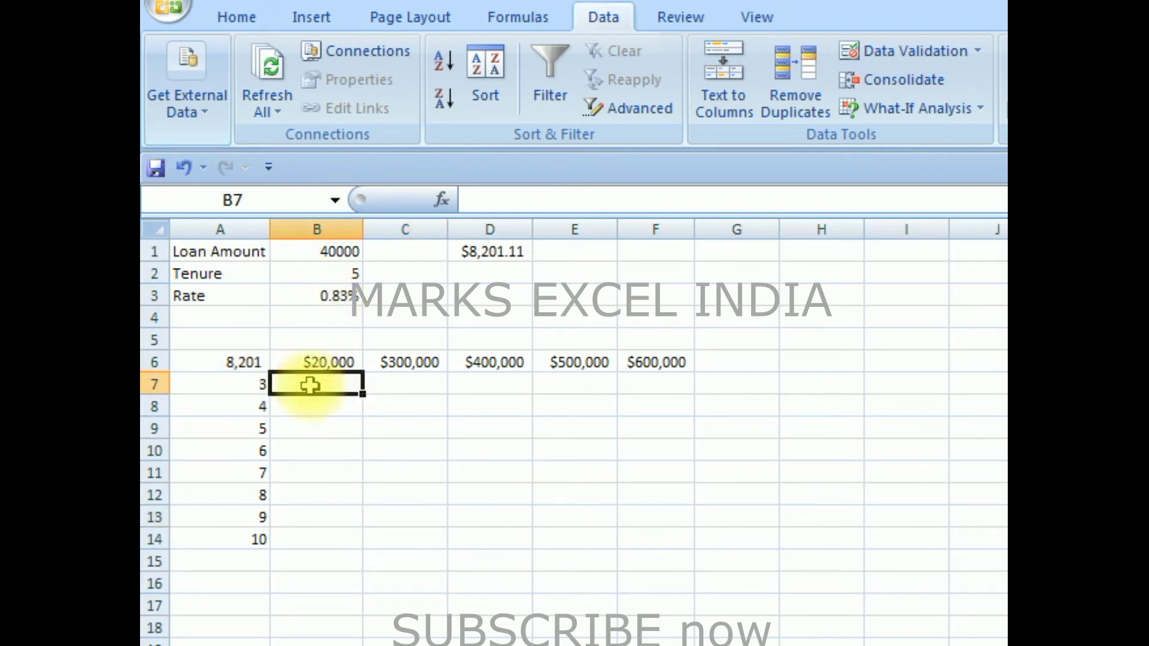
pyautogui.click(260, 406)
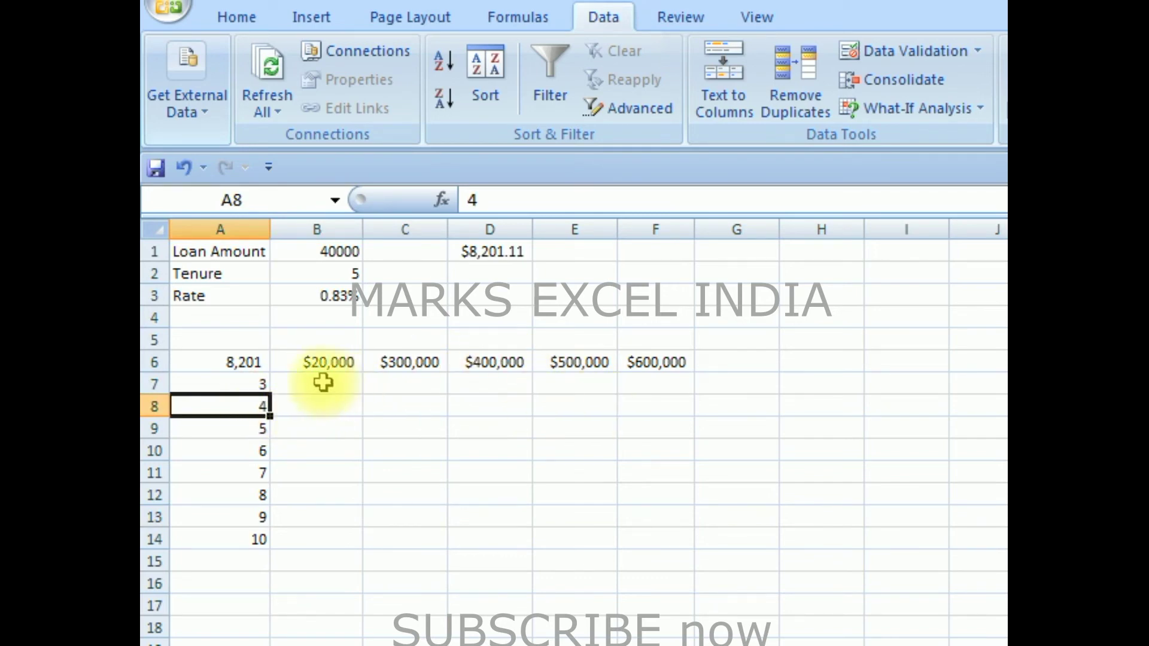
pyautogui.moveTo(242, 359)
pyautogui.mouseDown()
pyautogui.moveTo(411, 412)
pyautogui.moveTo(523, 487)
pyautogui.moveTo(656, 527)
pyautogui.mouseUp()
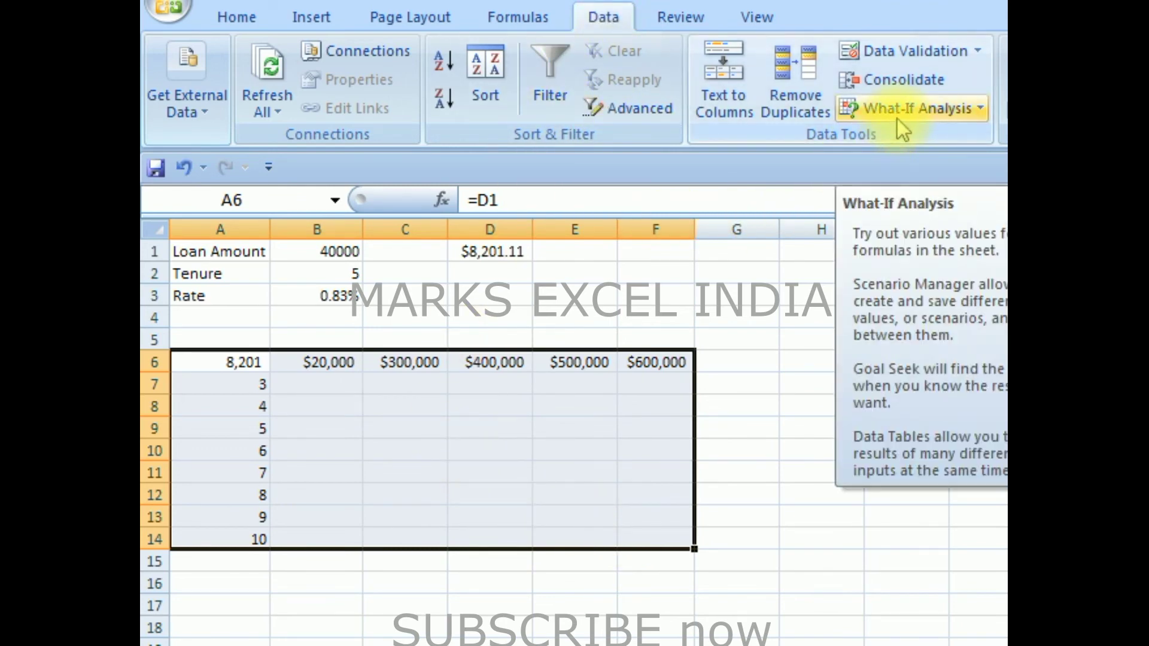
# Open What-If Analysis > Data Table for A6:F14 and move the dialog off the grid
pyautogui.click(975, 107)
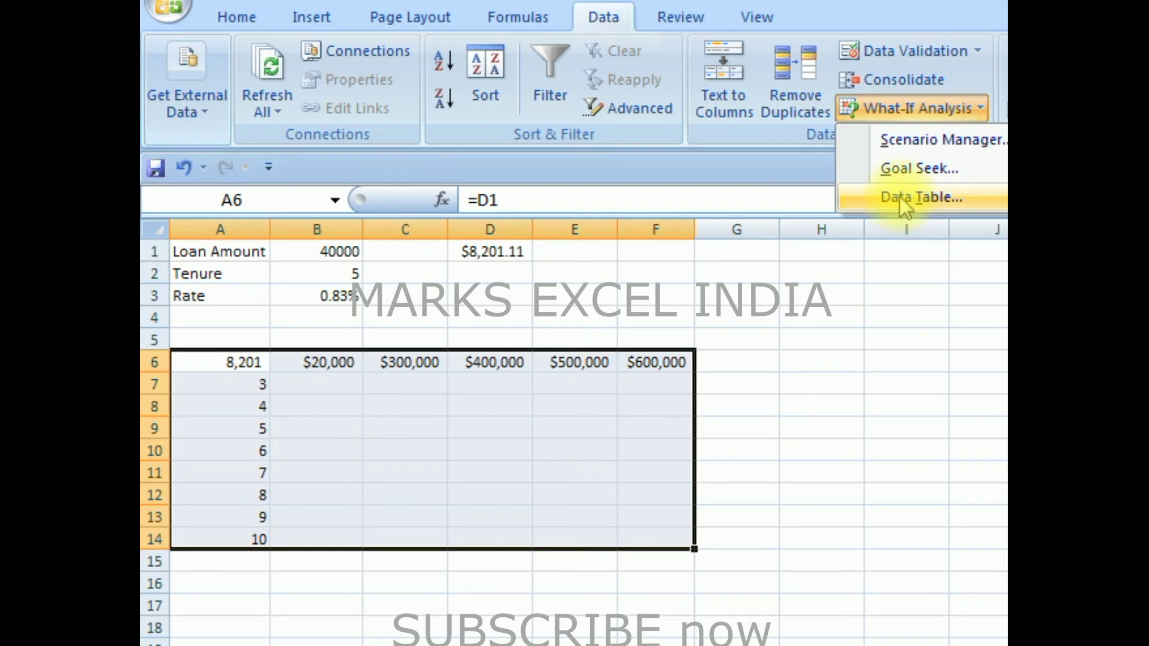
pyautogui.click(899, 197)
pyautogui.moveTo(801, 317)
pyautogui.mouseDown()
pyautogui.moveTo(509, 395)
pyautogui.moveTo(465, 394)
pyautogui.mouseUp()
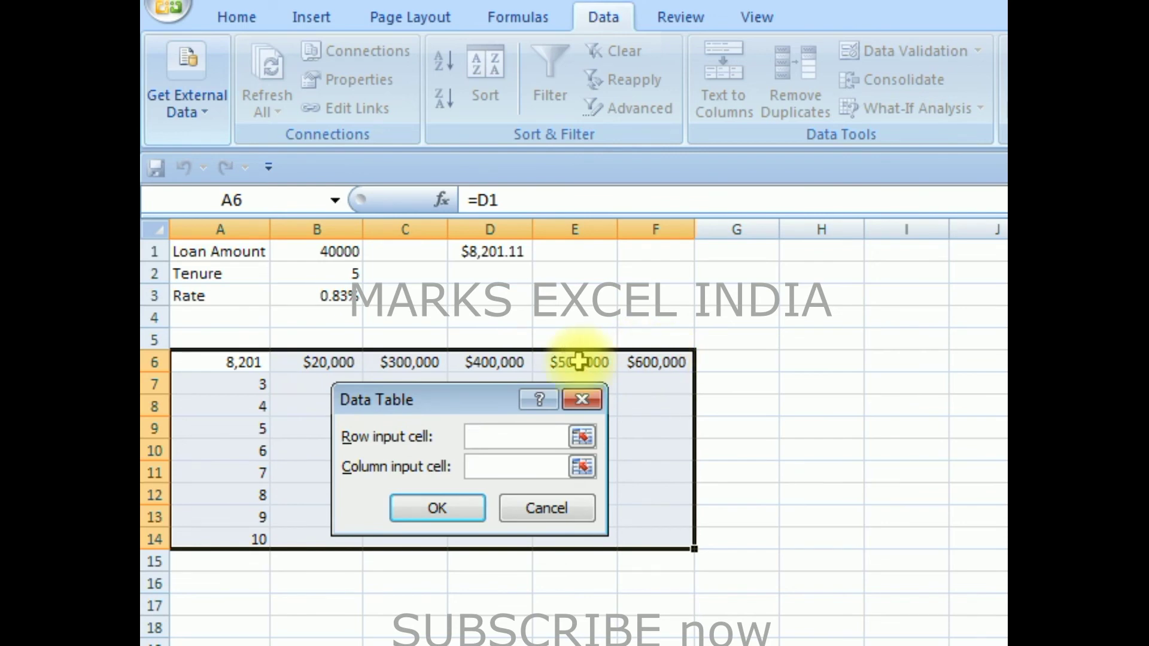
# Set row input cell B1 and column input cell B2 in Data Table, then confirm
pyautogui.click(353, 252)
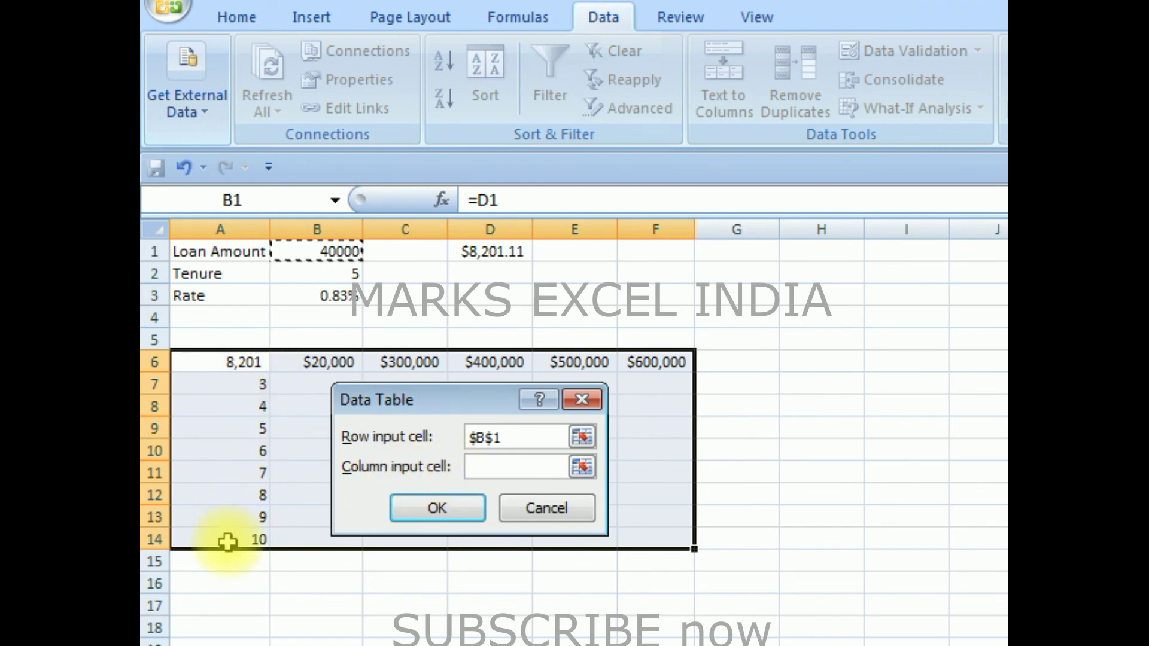
pyautogui.click(505, 467)
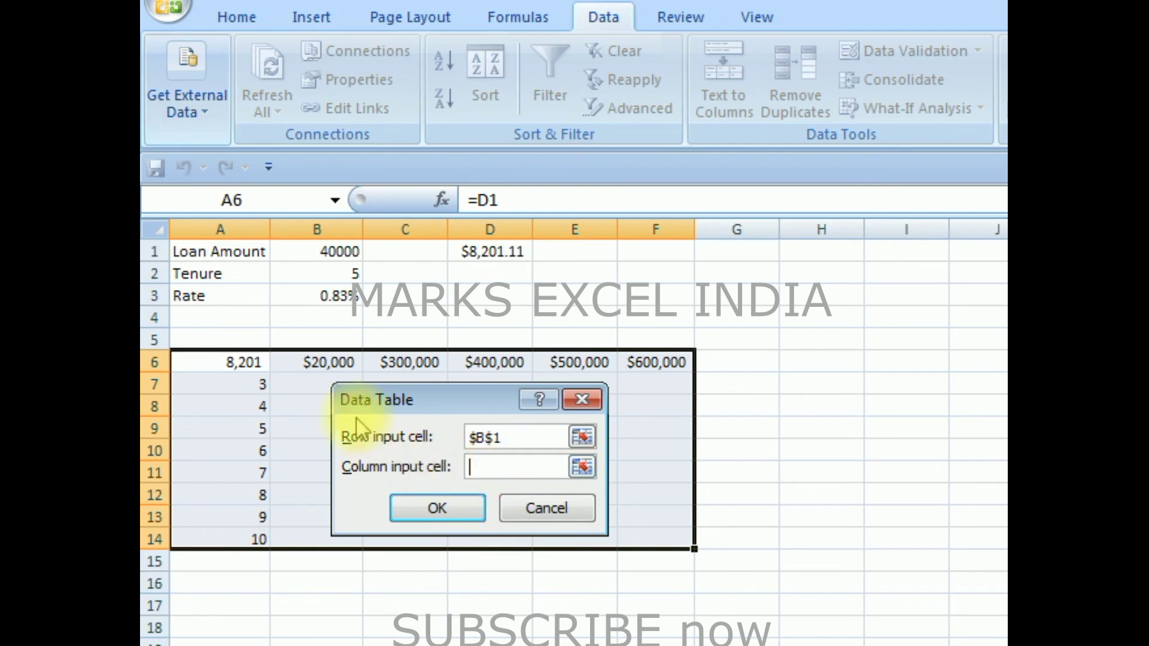
pyautogui.click(337, 275)
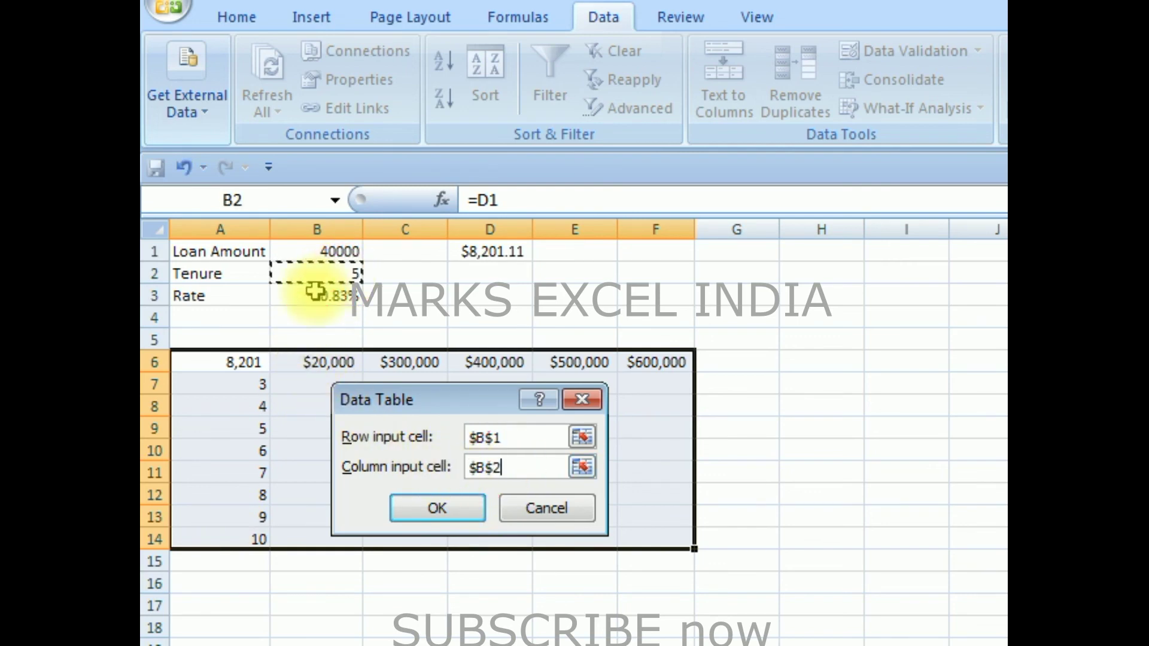
pyautogui.click(440, 507)
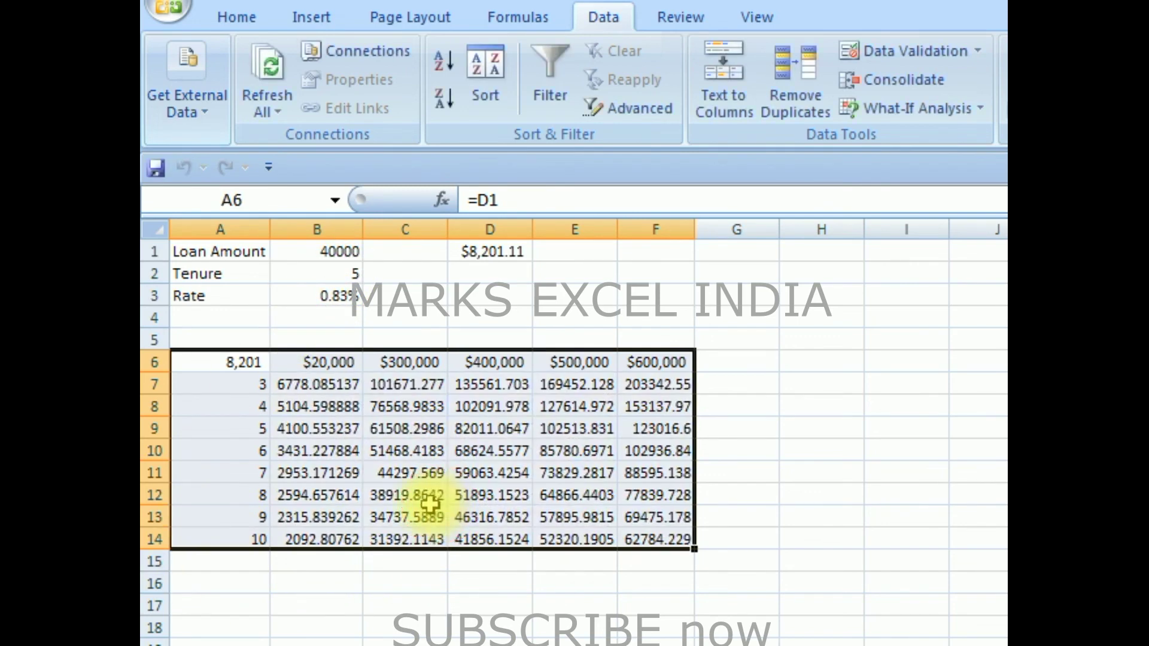
pyautogui.click(404, 472)
pyautogui.click(316, 386)
pyautogui.moveTo(316, 386); pyautogui.dragTo(658, 539)
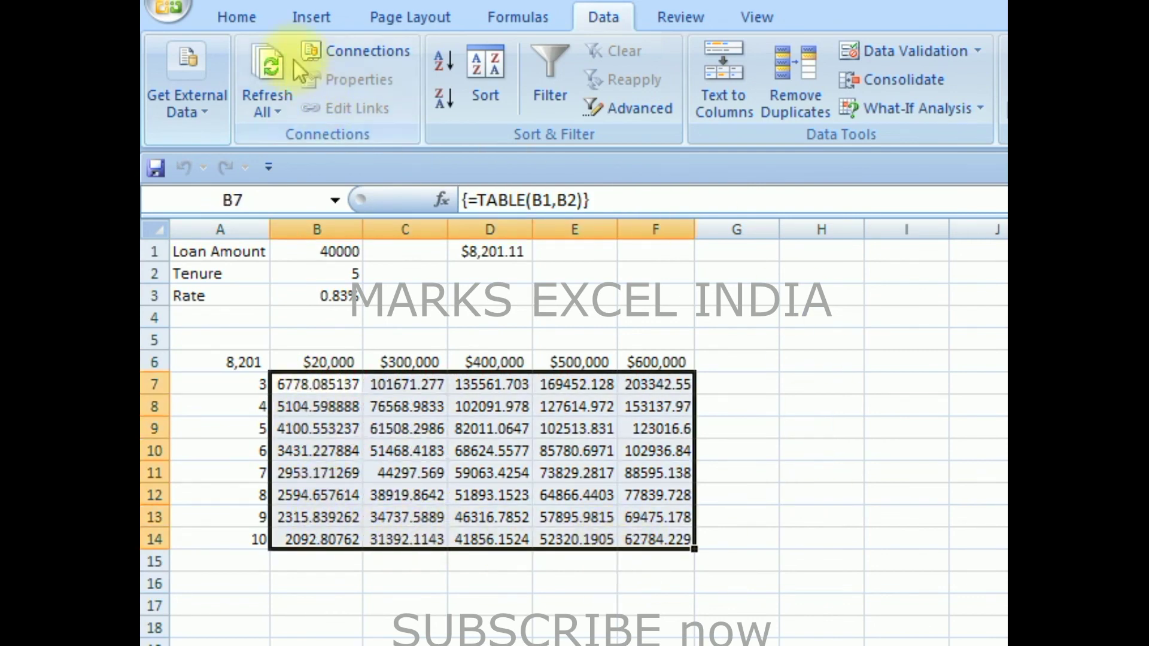
pyautogui.click(242, 386)
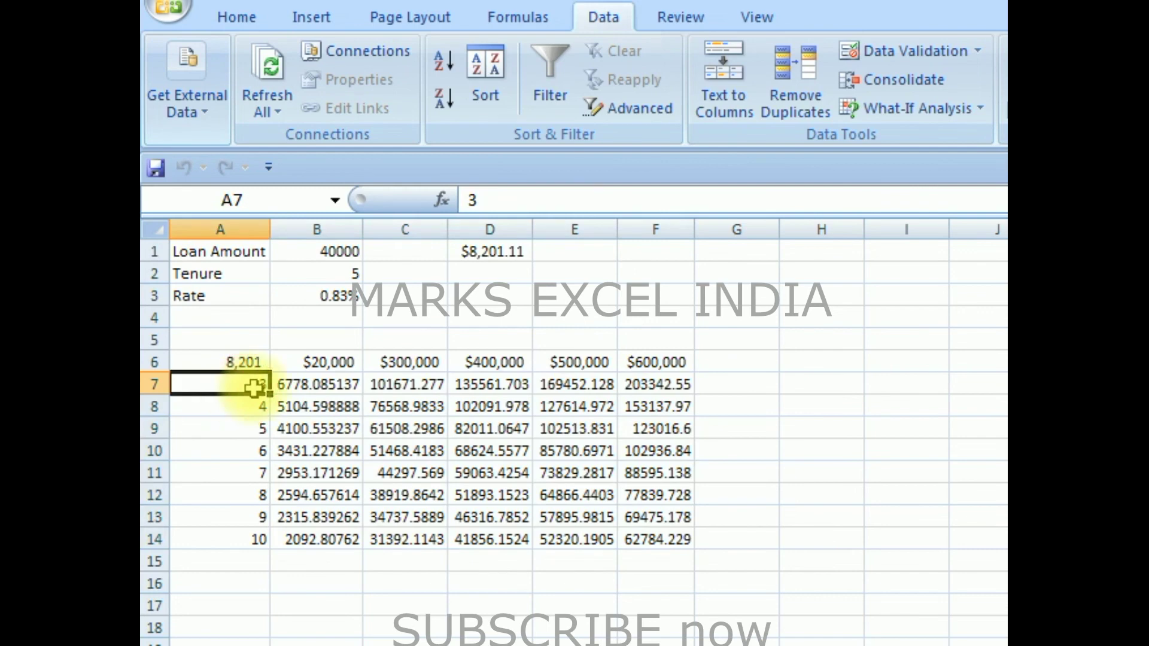
pyautogui.click(345, 362)
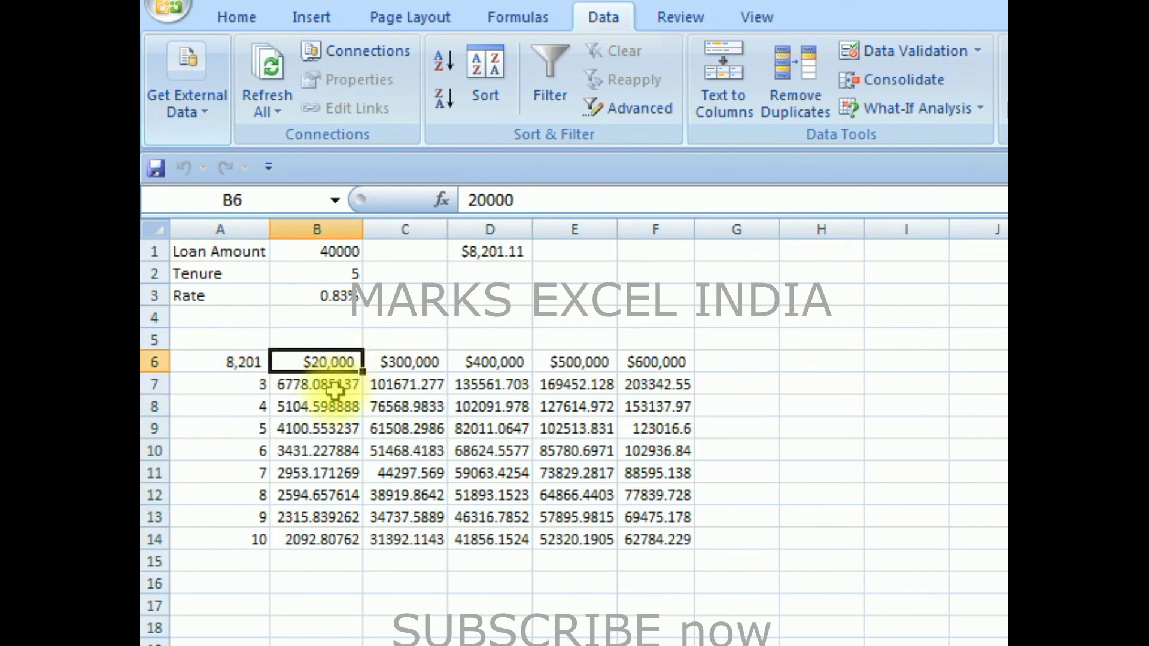
pyautogui.click(333, 386)
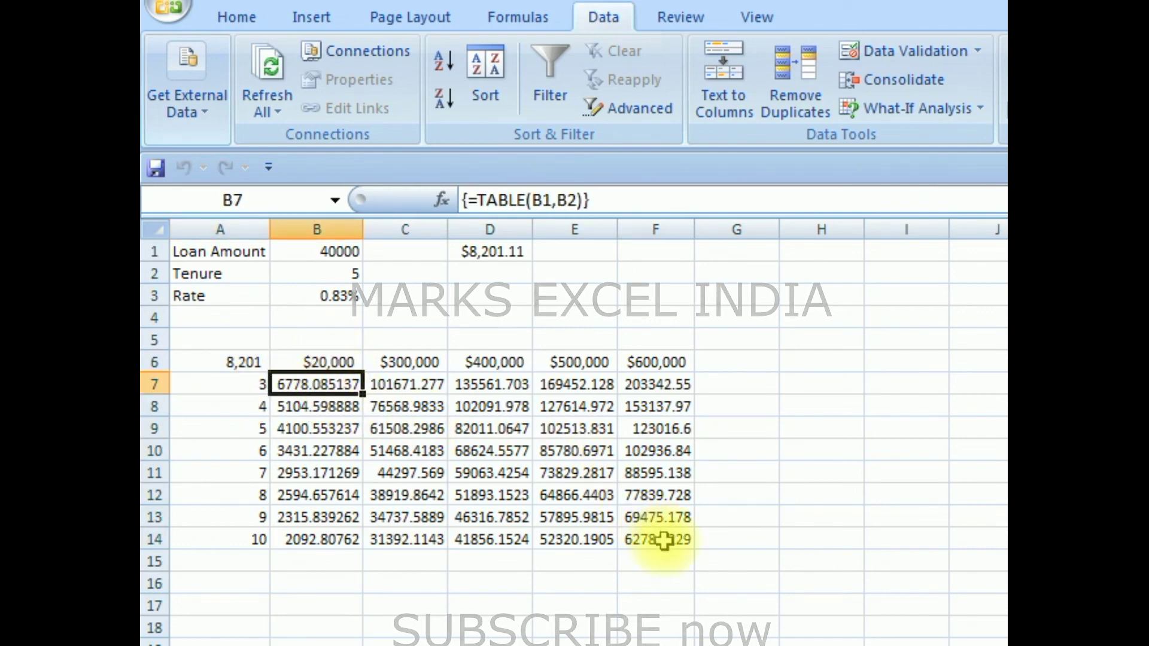